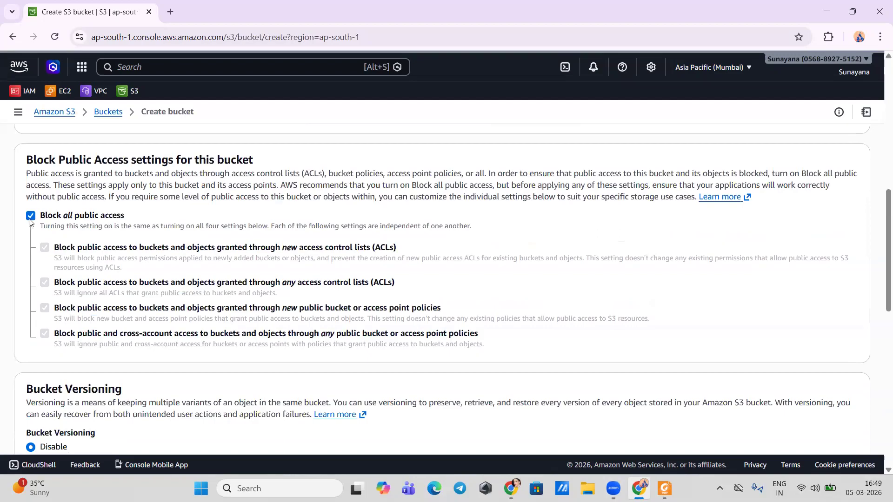
Step: Turn off Block all public access for the new bucket and acknowledge the public access warning
scroll(88, 284, "down", 3)
left_click(55, 278)
scroll(46, 240, "down", 4)
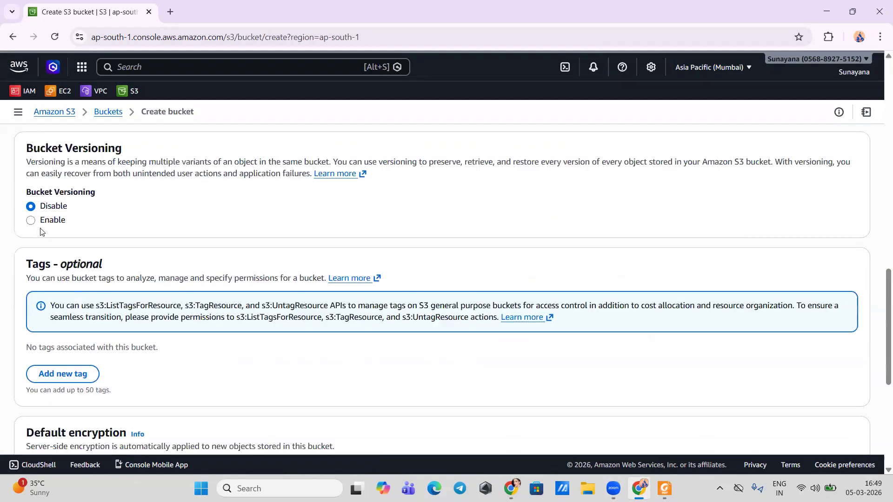
Step: Enable Bucket Versioning, keep the default SSE-S3 encryption, and create the bucket
left_click(31, 220)
scroll(386, 261, "down", 6)
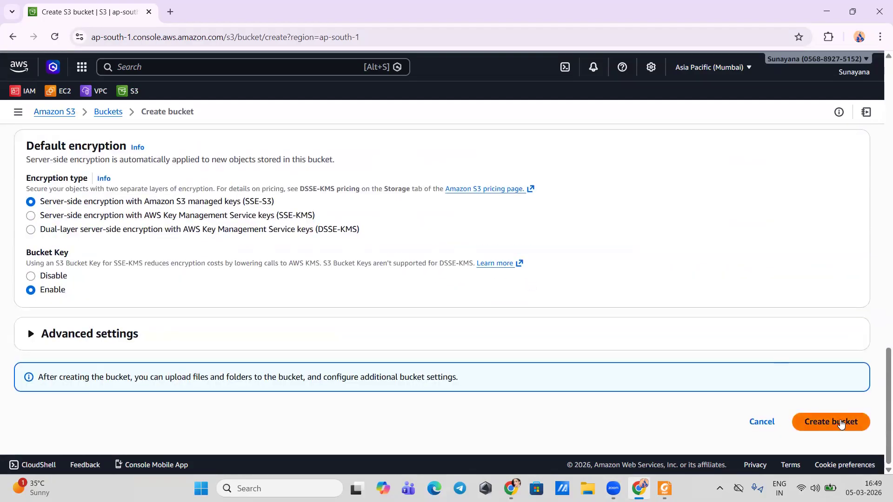
left_click(842, 423)
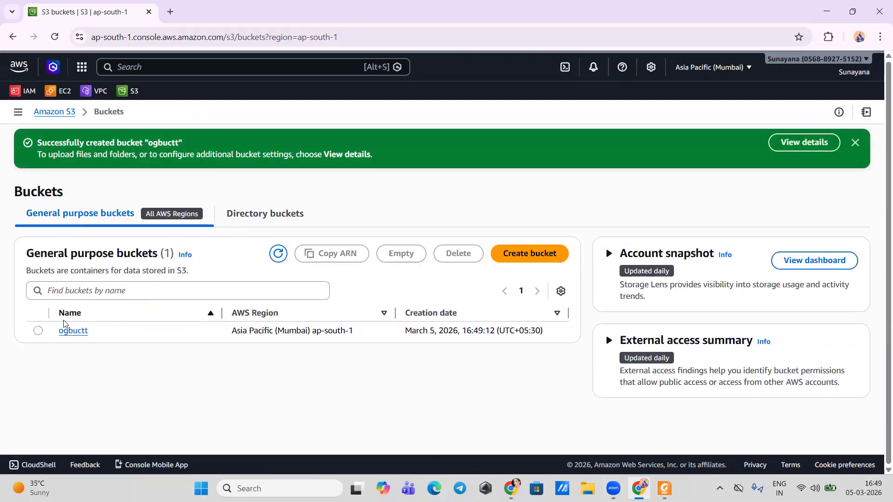
Step: Open the permissions of the ogbuctt bucket and start editing its bucket policy
left_click(72, 330)
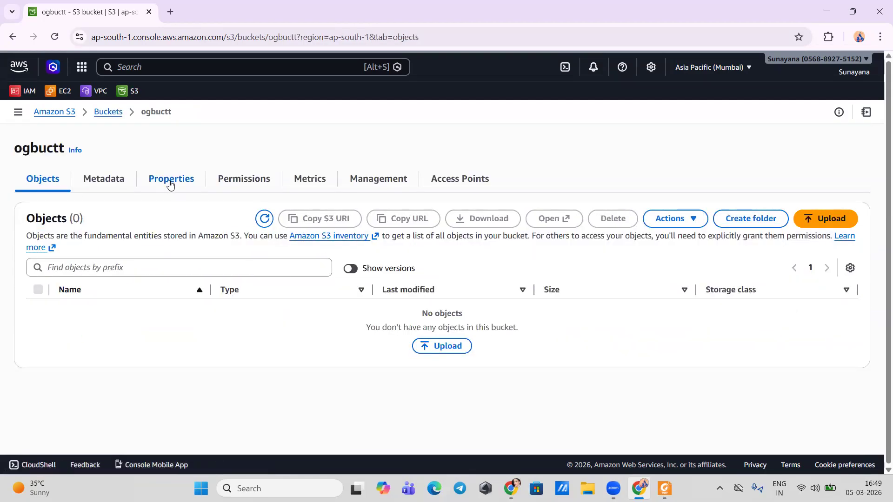
left_click(224, 182)
scroll(175, 277, "down", 2)
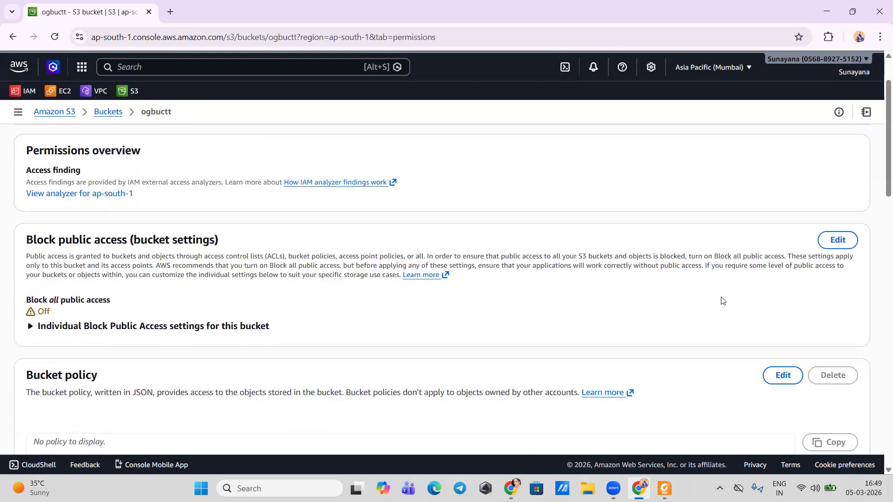
scroll(671, 304, "down", 1)
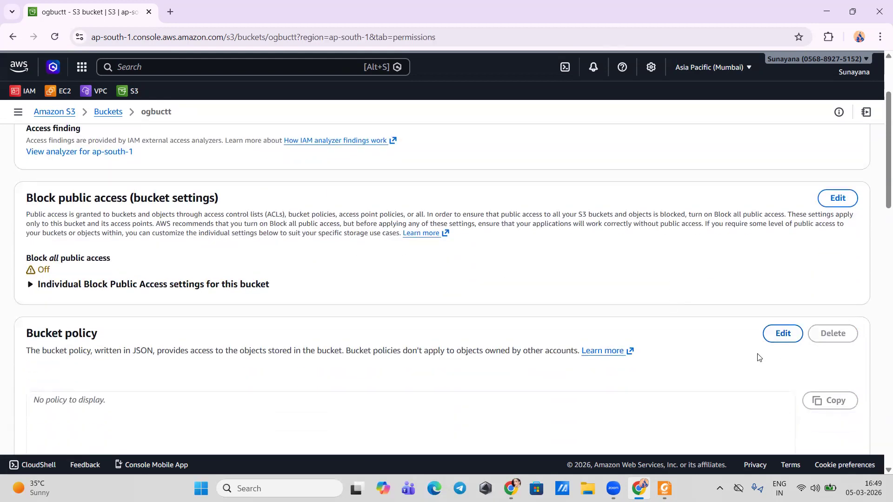
left_click(782, 334)
scroll(465, 242, "down", 2)
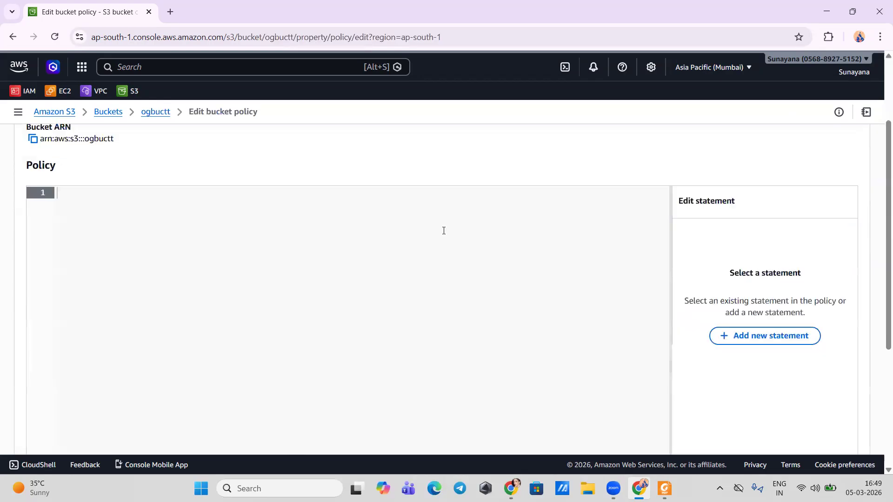
Step: Search the web for "aws policy generator" in a new browser tab and open the AWS Policy Generator
left_click(170, 12)
type("aws")
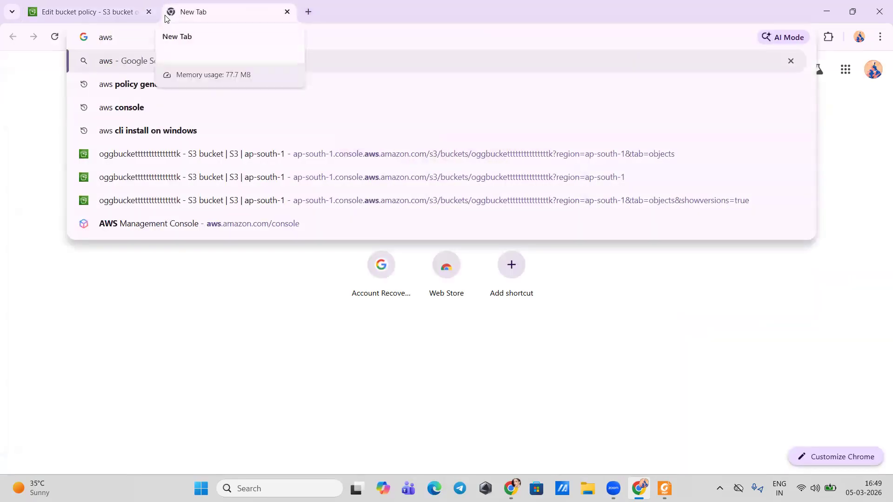
key("Down")
key("Return")
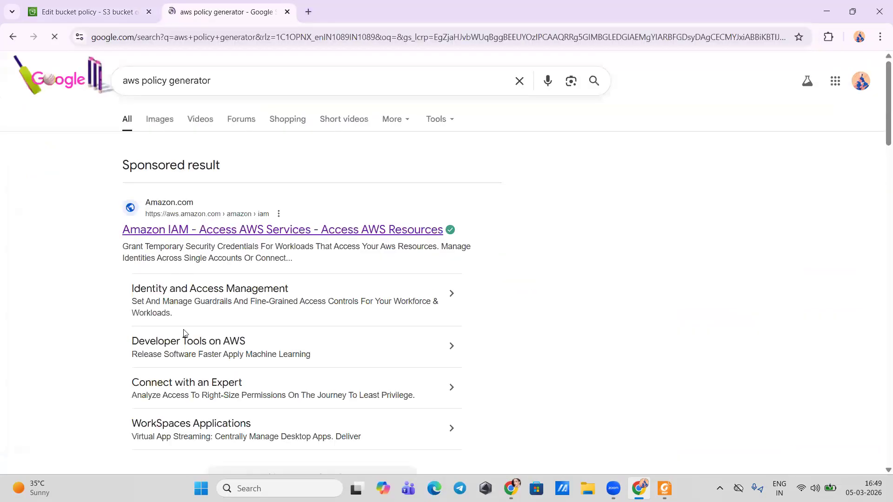
scroll(185, 335, "down", 5)
left_click(179, 300)
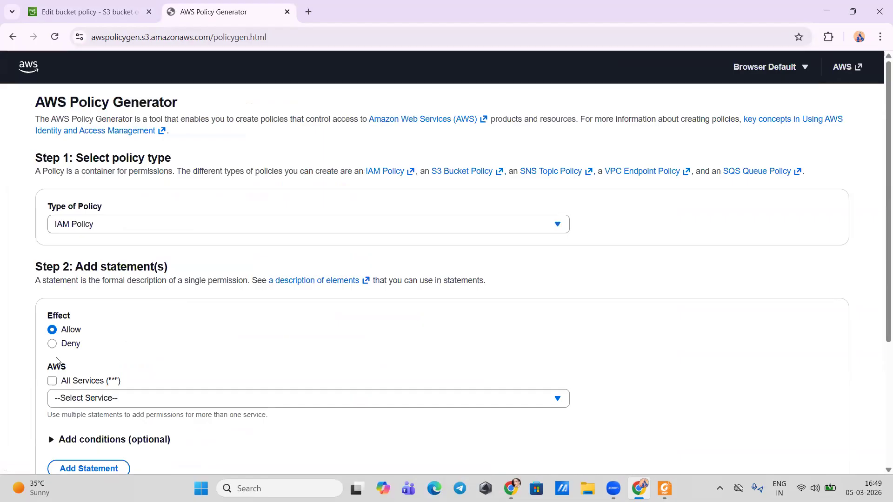
Step: Set the policy type to S3 Bucket Policy and define an Allow statement with principal * and all actions
left_click(75, 219)
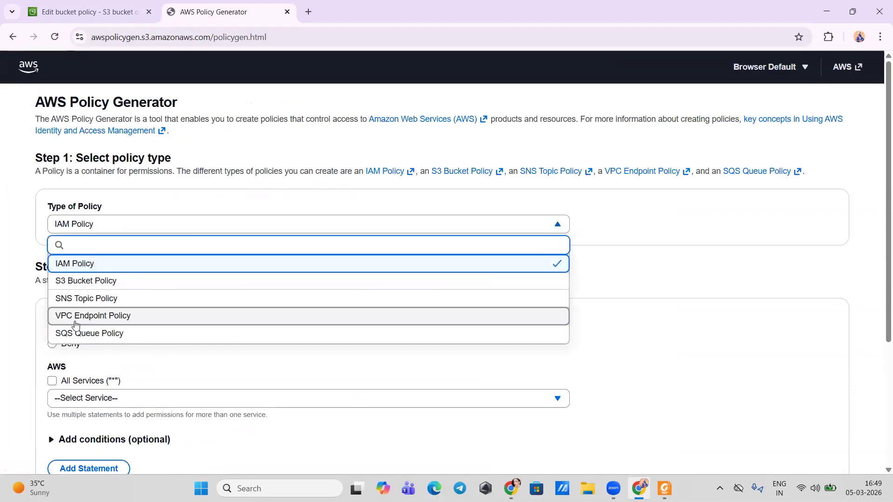
left_click(85, 280)
scroll(90, 347, "down", 3)
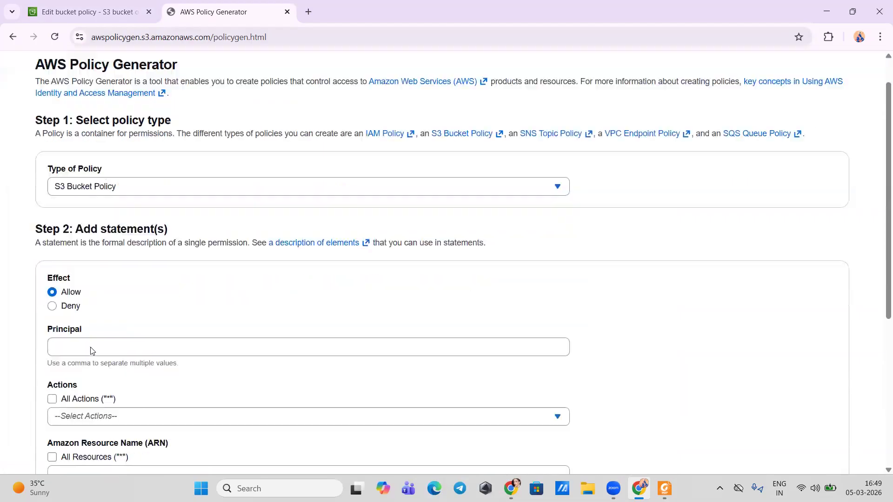
left_click(91, 262)
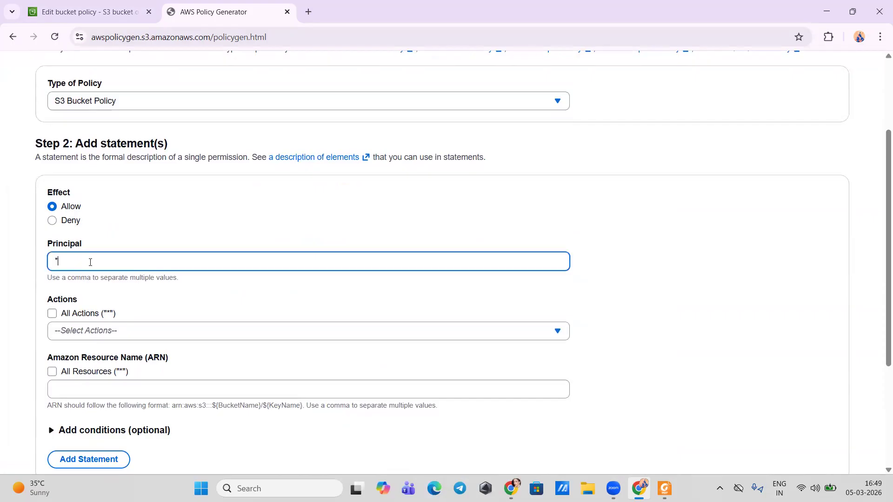
scroll(91, 261, "down", 2)
left_click(52, 242)
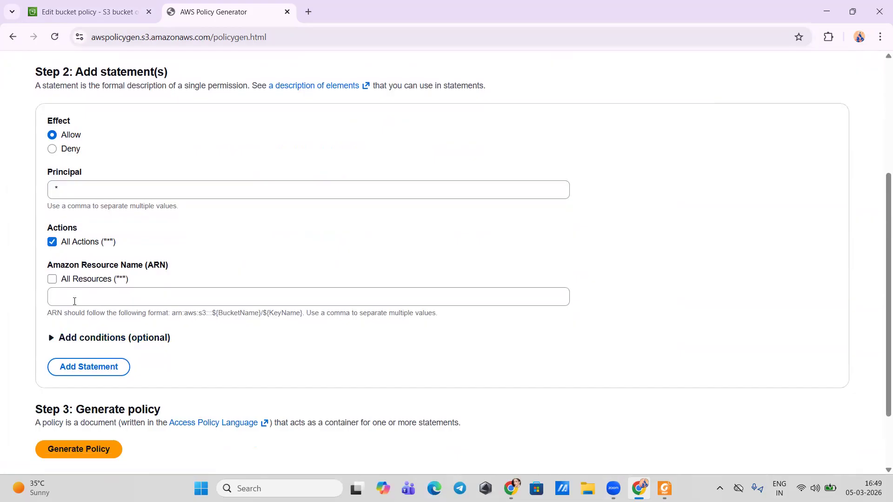
Step: Copy the bucket's ARN from the bucket policy page and enter arn:aws:s3:::ogbuctt/* as the statement's resource in the generator
scroll(110, 125, "up", 4)
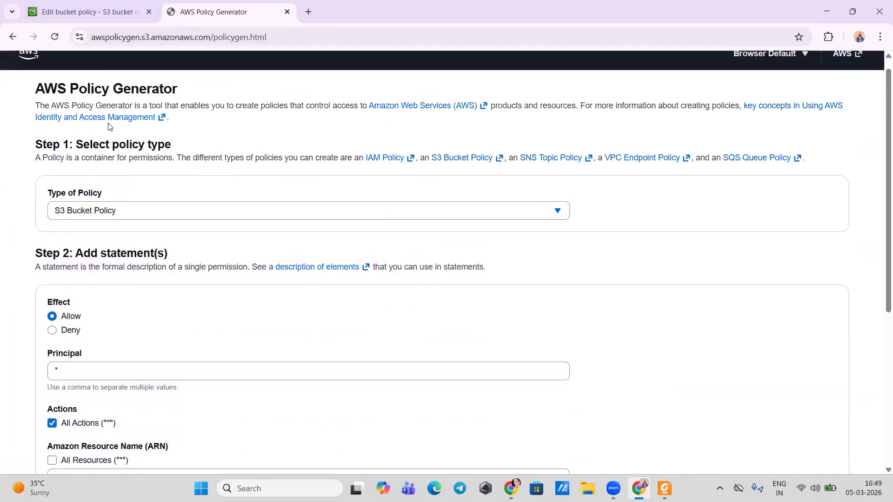
left_click(118, 10)
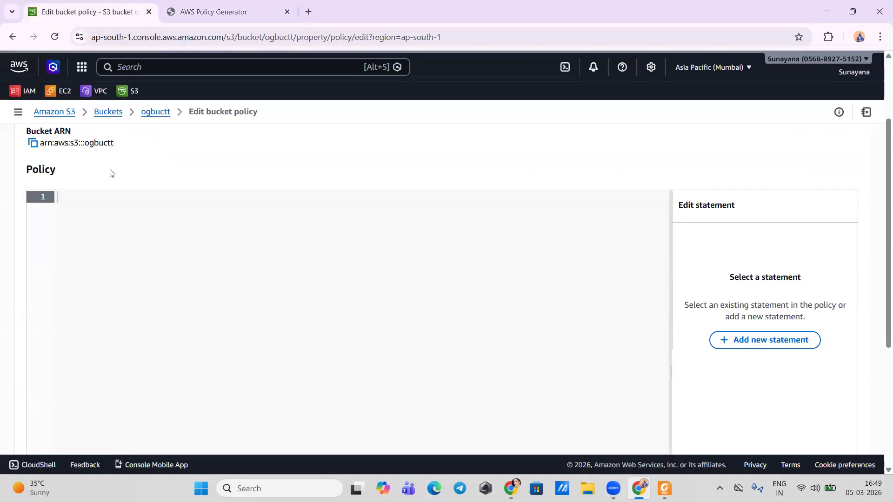
left_click(33, 149)
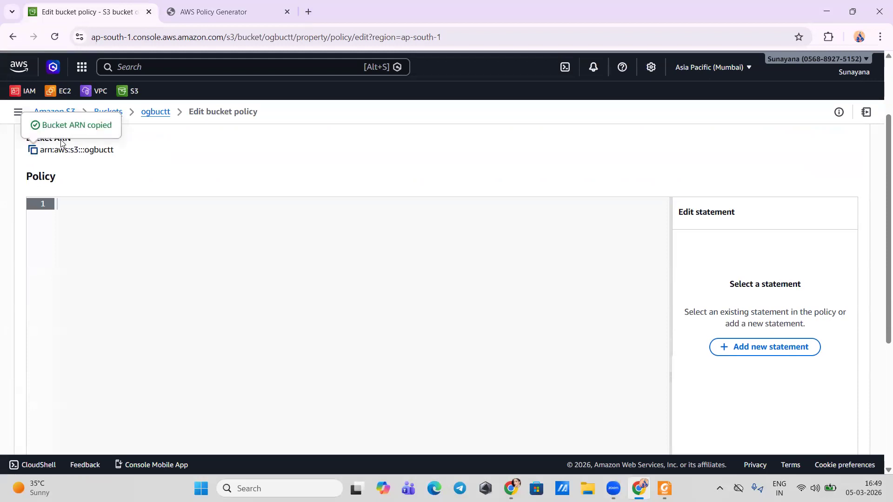
left_click(172, 20)
scroll(107, 223, "down", 6)
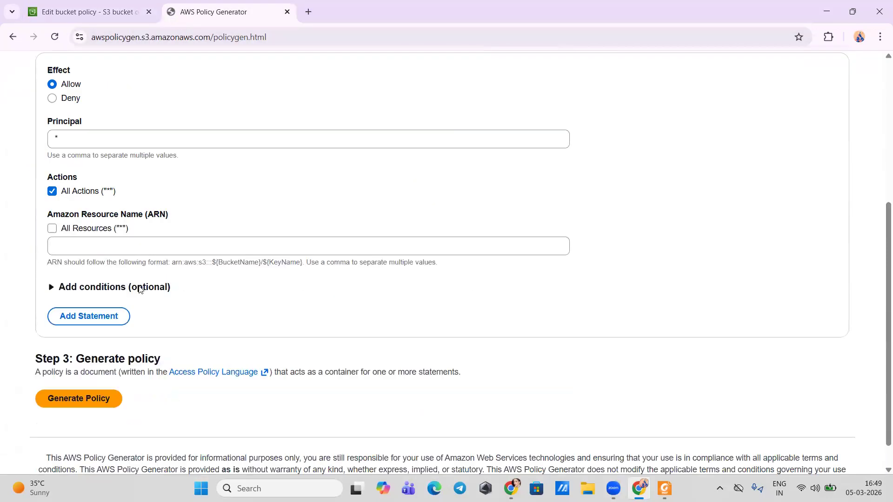
left_click(106, 225)
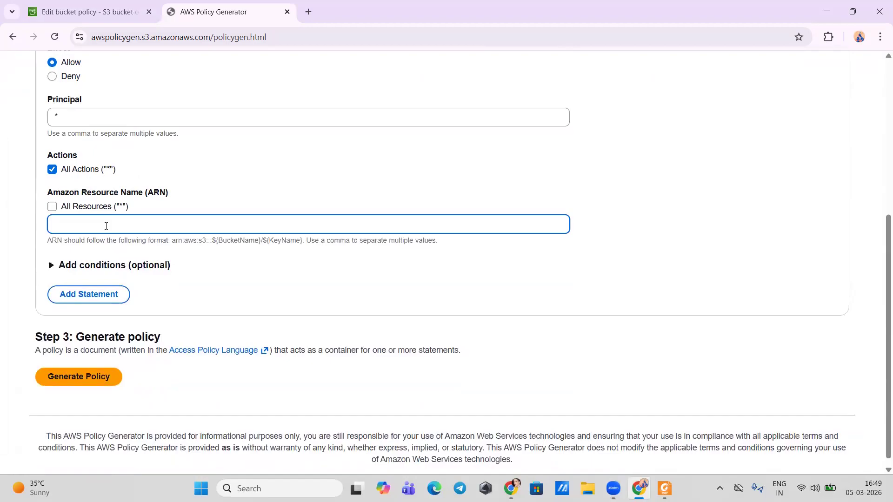
key("ctrl+v")
scroll(107, 225, "down", 1)
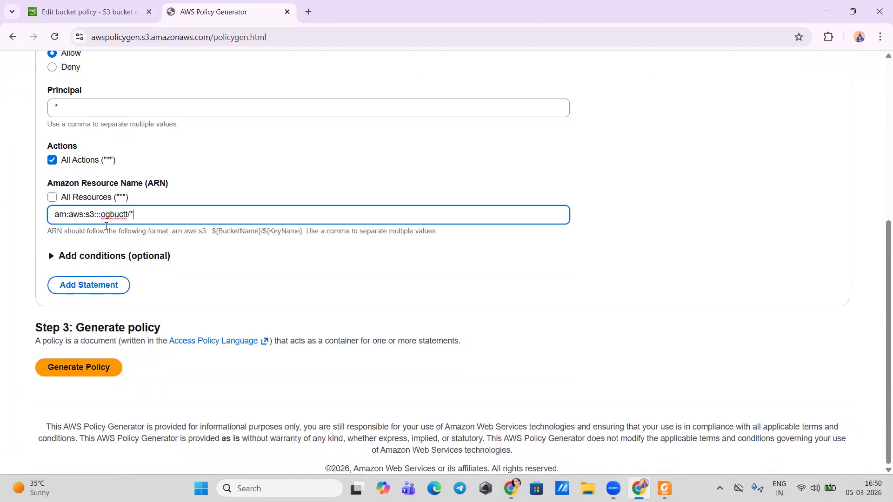
Step: Add the statement, then generate the policy and copy its JSON document
left_click(71, 286)
scroll(70, 302, "down", 3)
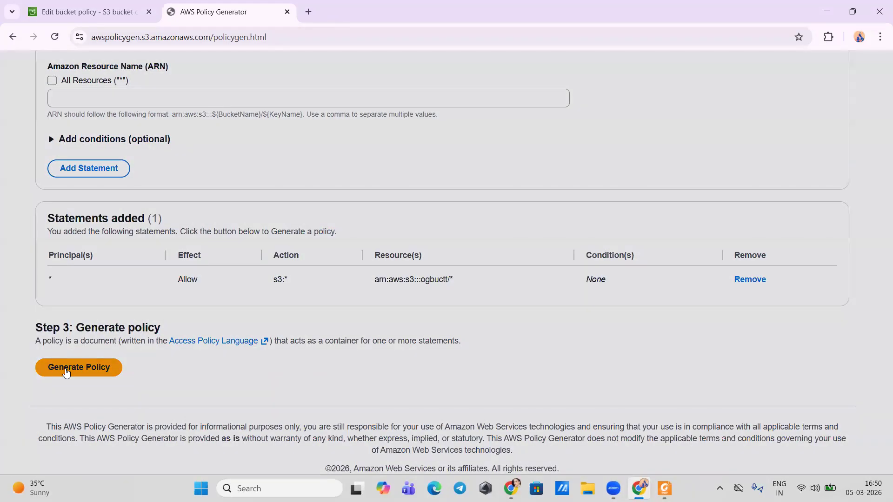
left_click(66, 370)
left_click(610, 431)
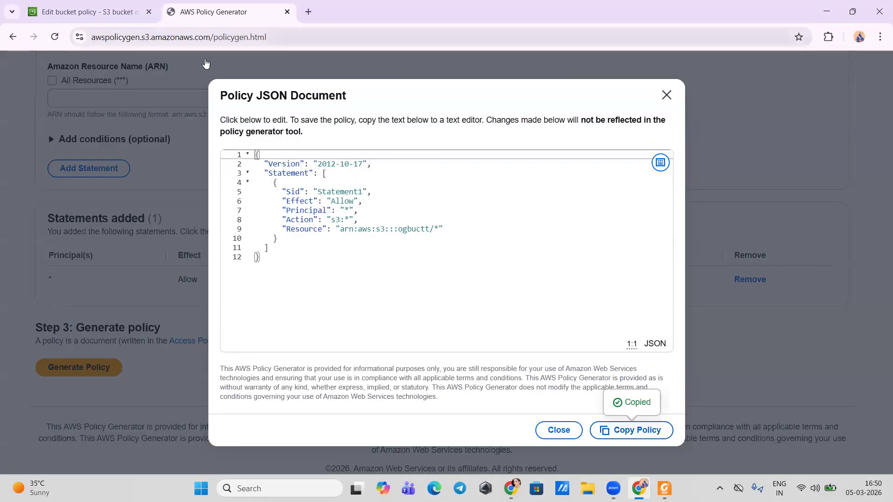
Step: Paste the generated JSON into the ogbuctt bucket's policy editor and save the changes
left_click(89, 11)
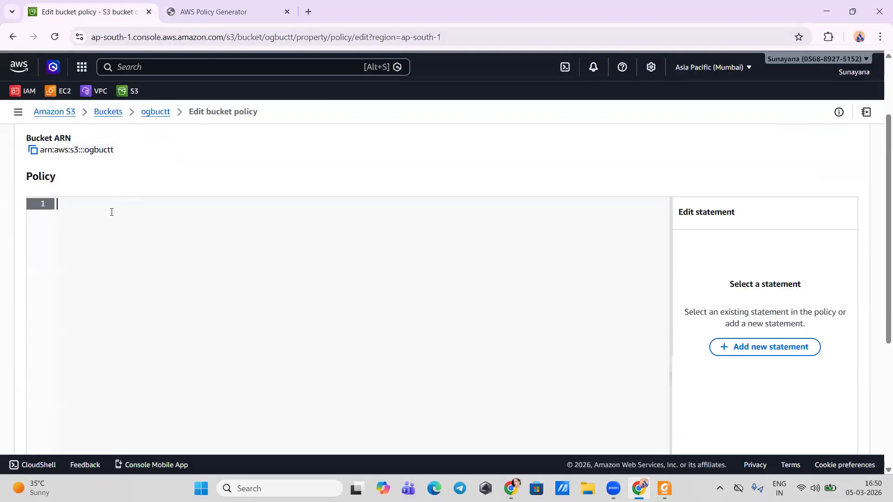
key("ctrl+v")
scroll(111, 212, "down", 5)
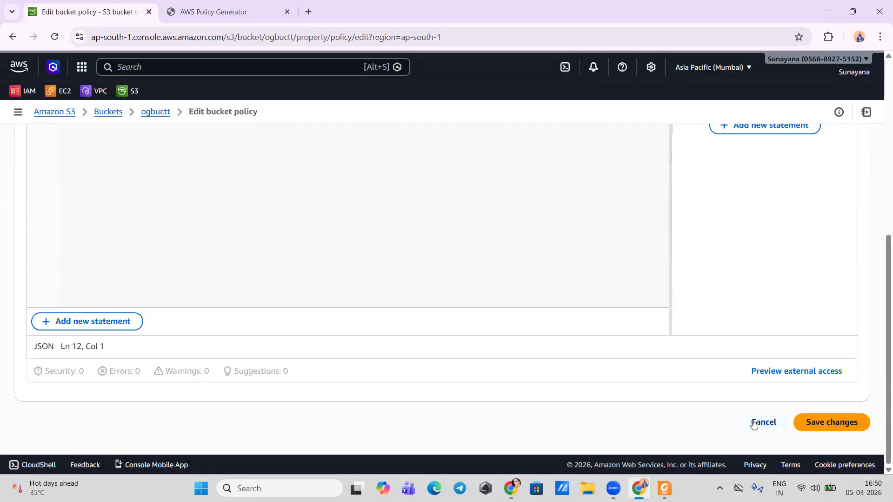
left_click(818, 422)
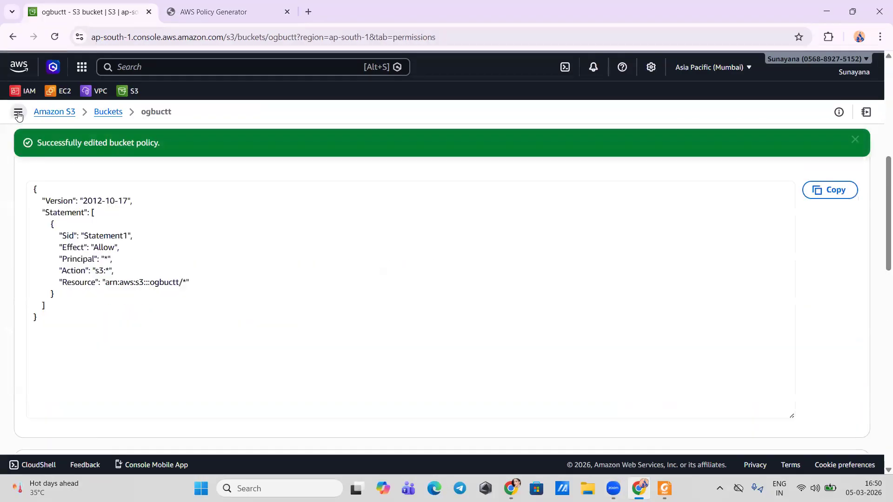
Step: Return to the bucket list, reopen the ogbuctt bucket and start an object upload
left_click(105, 112)
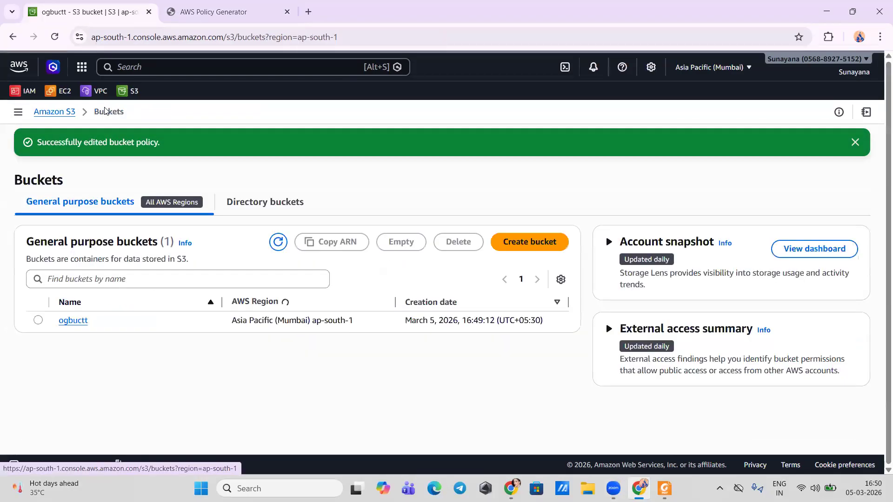
left_click(75, 289)
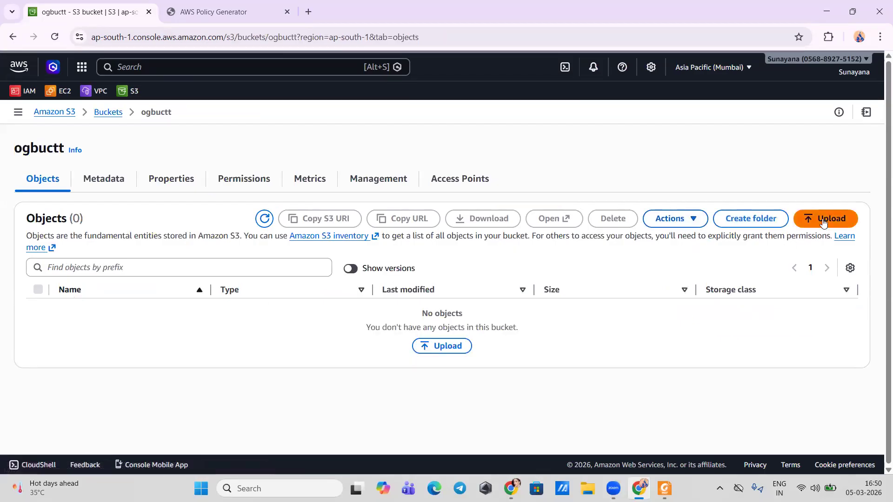
left_click(821, 221)
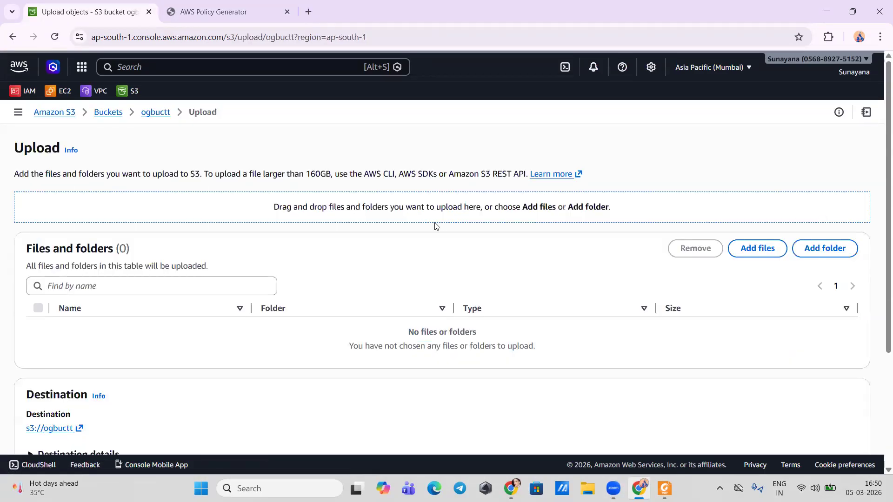
Step: Add index.html from the website folder inside the user's profile folder on drive C: to the upload list
left_click(758, 248)
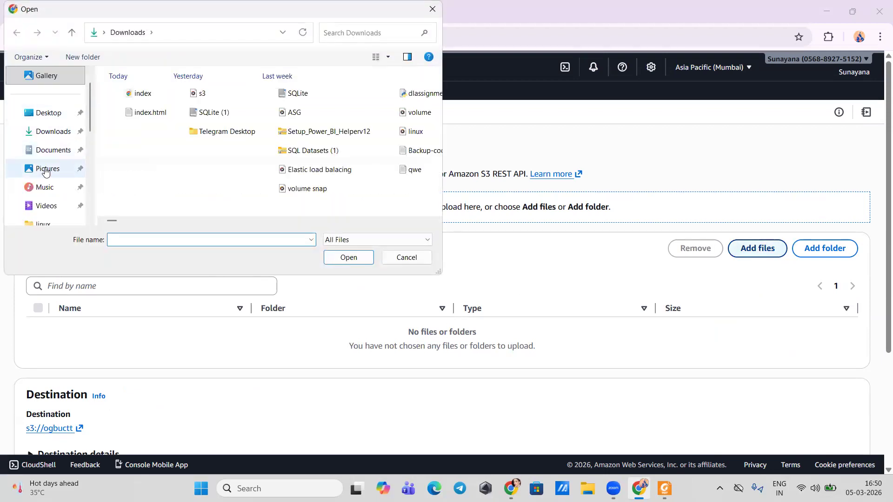
scroll(41, 170, "down", 1)
scroll(41, 141, "down", 3)
left_click(51, 133)
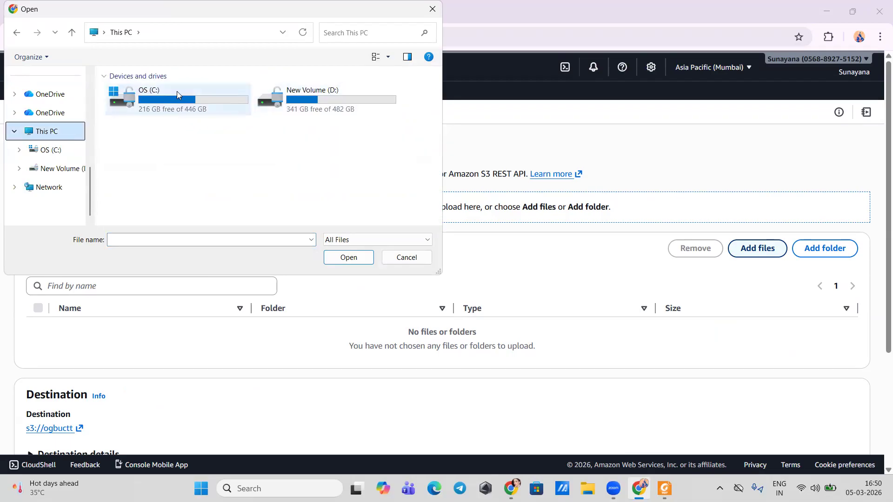
double_click(177, 91)
double_click(215, 97)
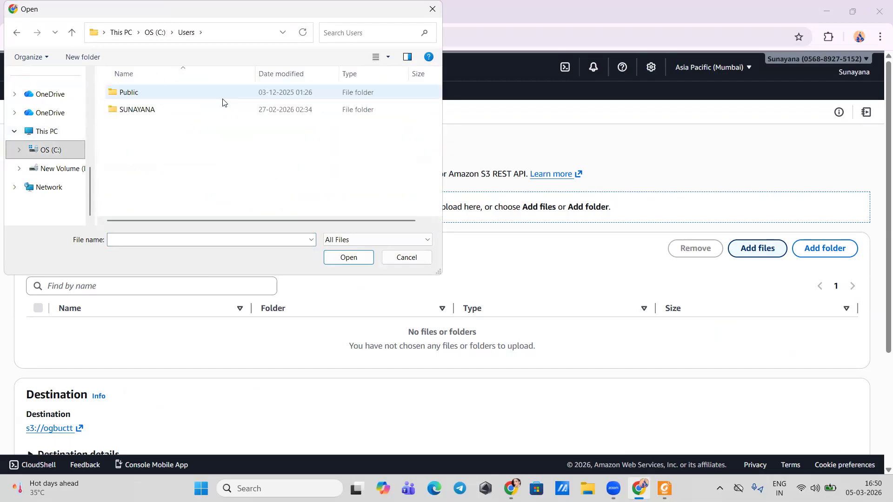
double_click(171, 104)
key("w")
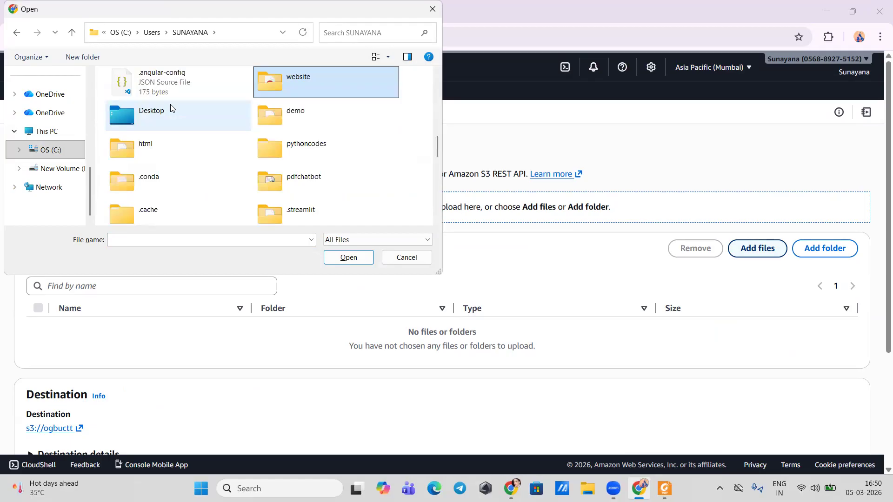
double_click(304, 92)
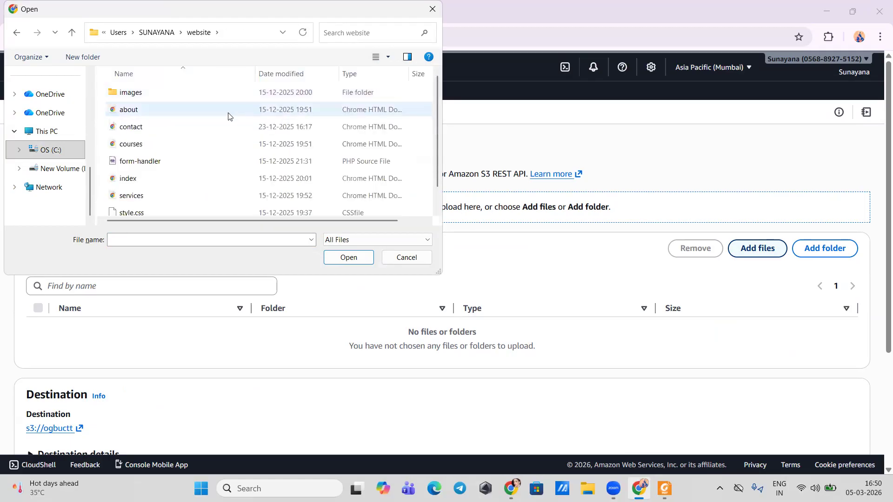
double_click(131, 180)
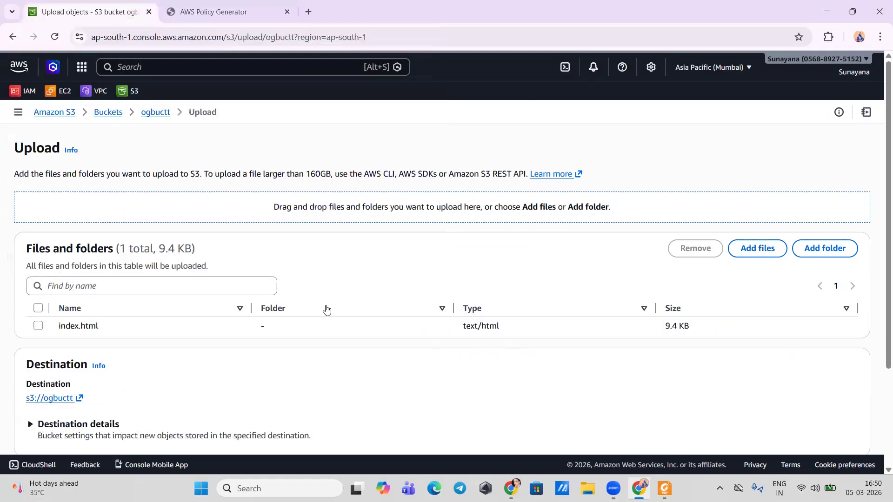
scroll(646, 351, "down", 3)
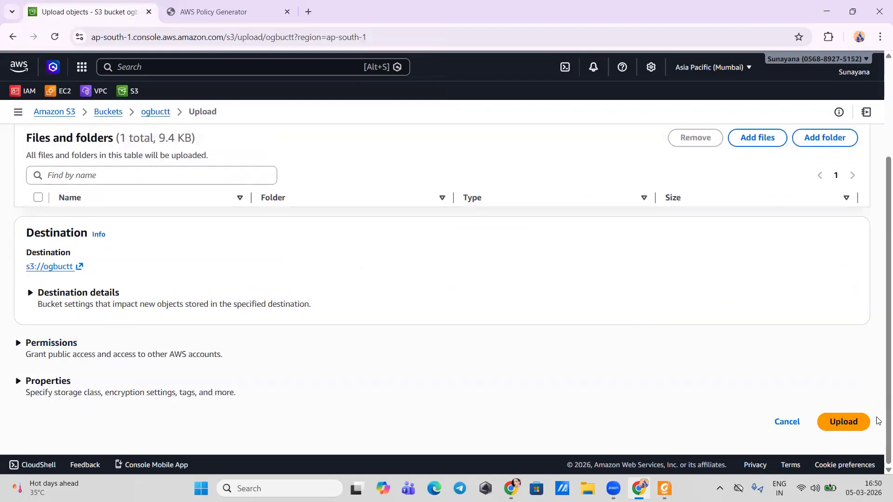
Step: Upload the queued index.html to the ogbuctt bucket and check the page through its public object URL
left_click(840, 420)
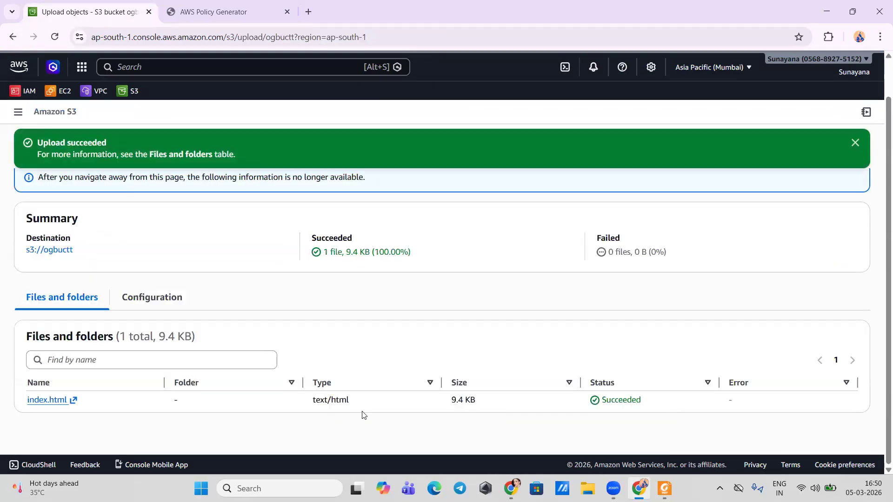
left_click(40, 400)
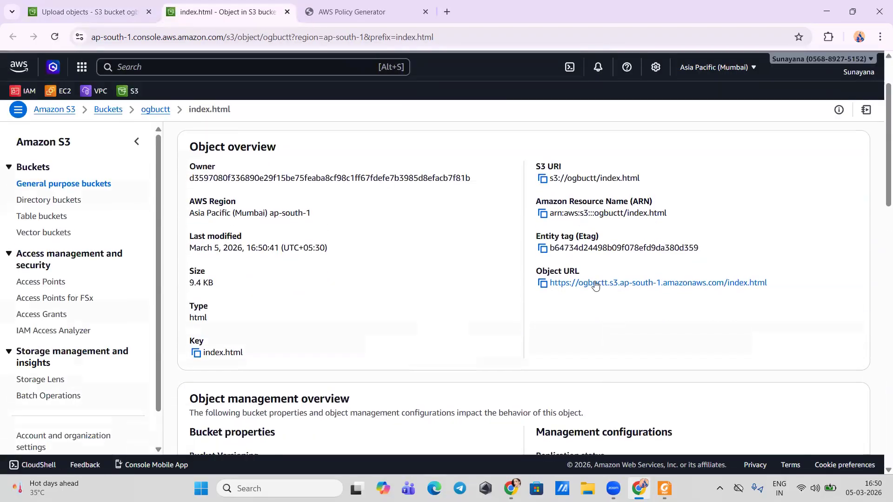
left_click(589, 285)
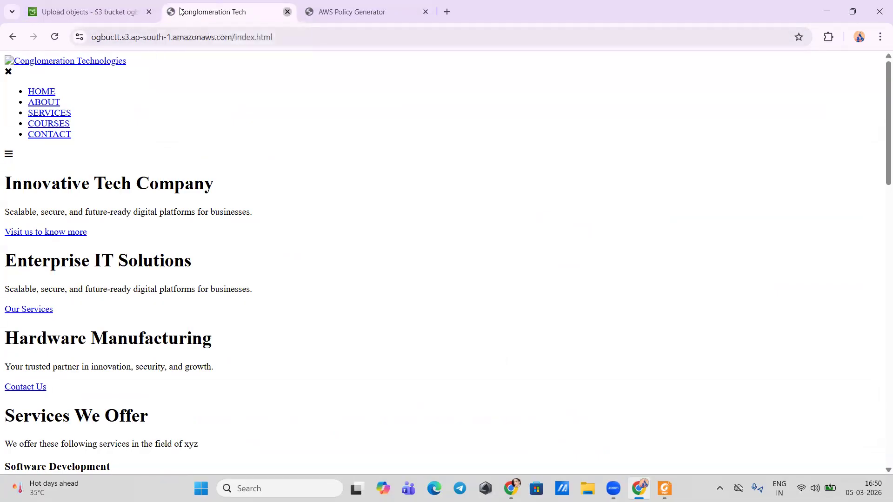
left_click(287, 11)
scroll(74, 379, "up", 1)
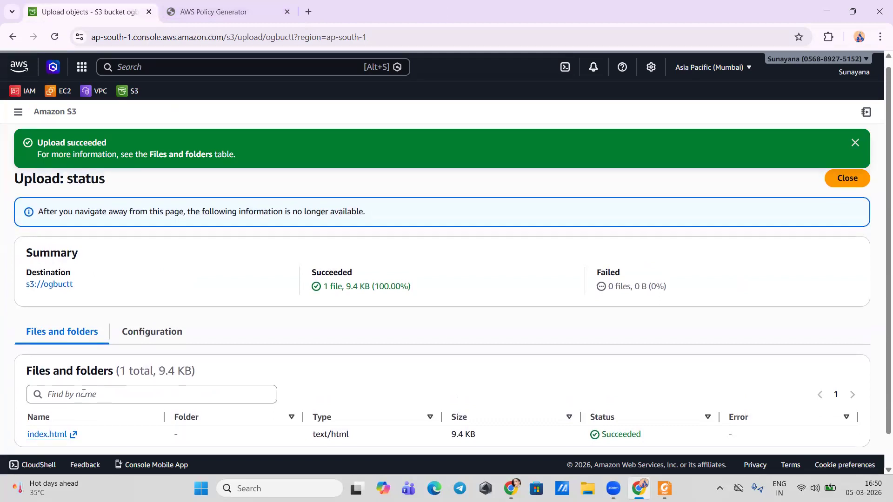
scroll(83, 394, "down", 1)
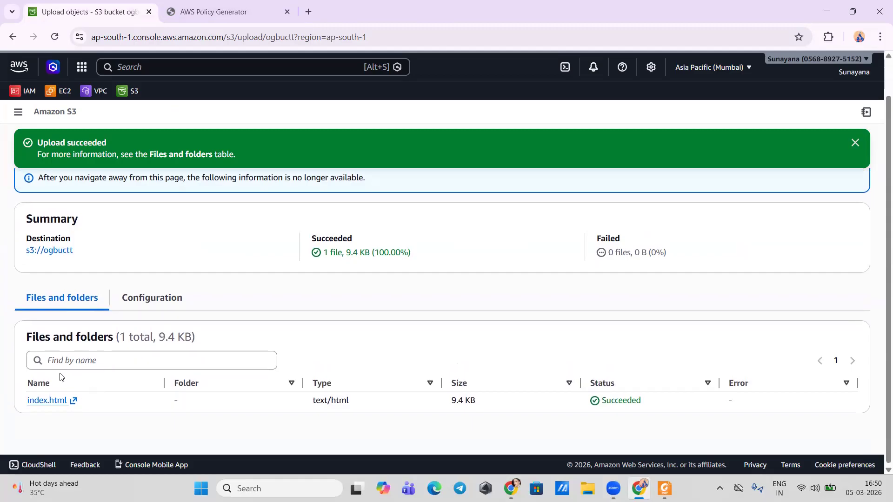
Step: Return to the ogbuctt bucket and upload ctg.png from the Downloads folder
left_click(49, 251)
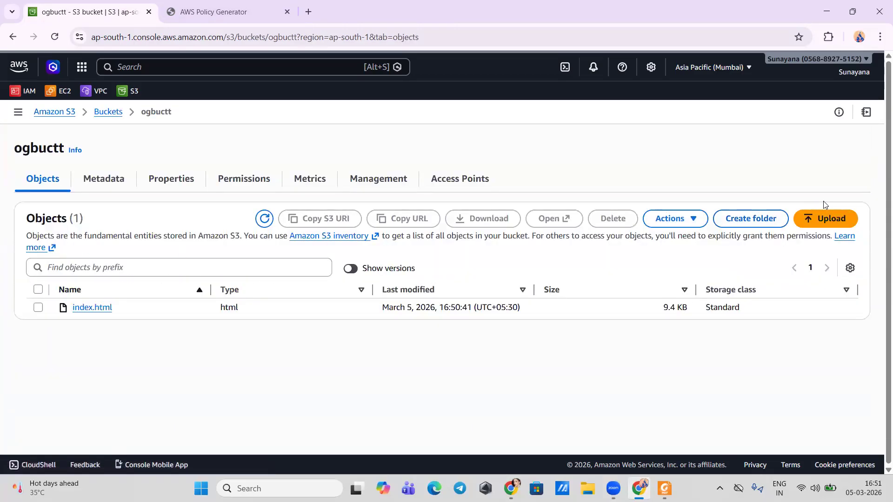
left_click(833, 218)
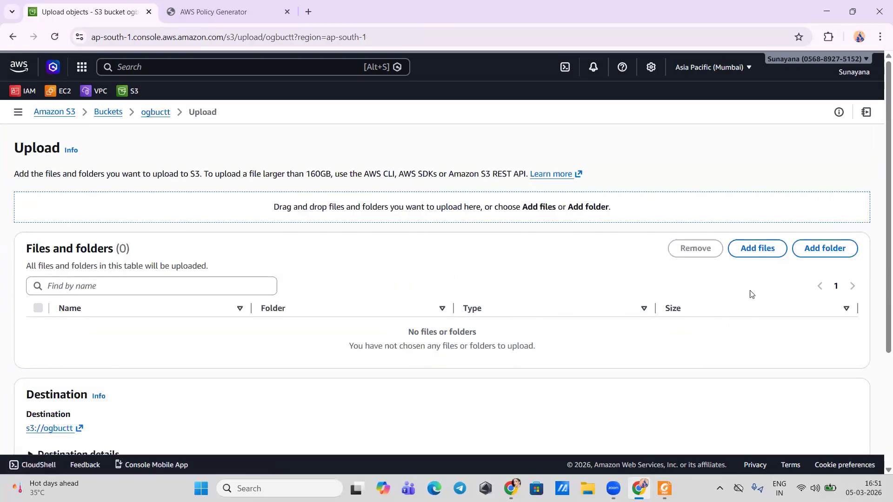
left_click(747, 248)
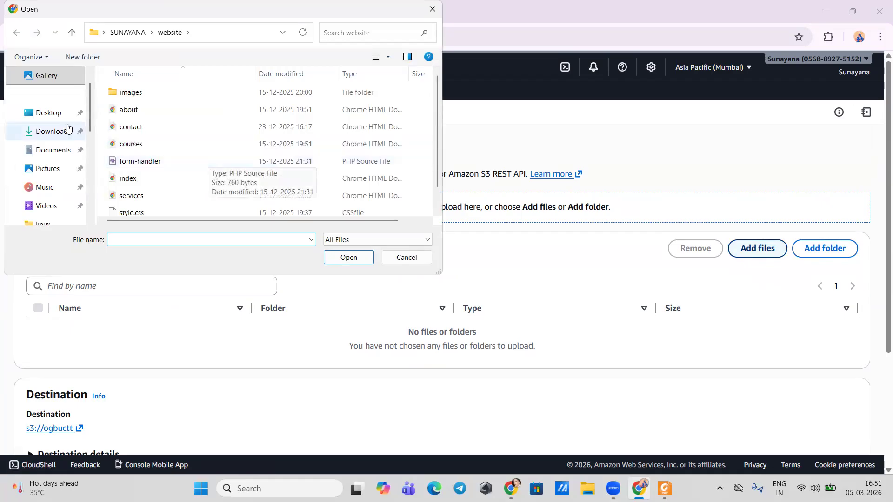
left_click(41, 131)
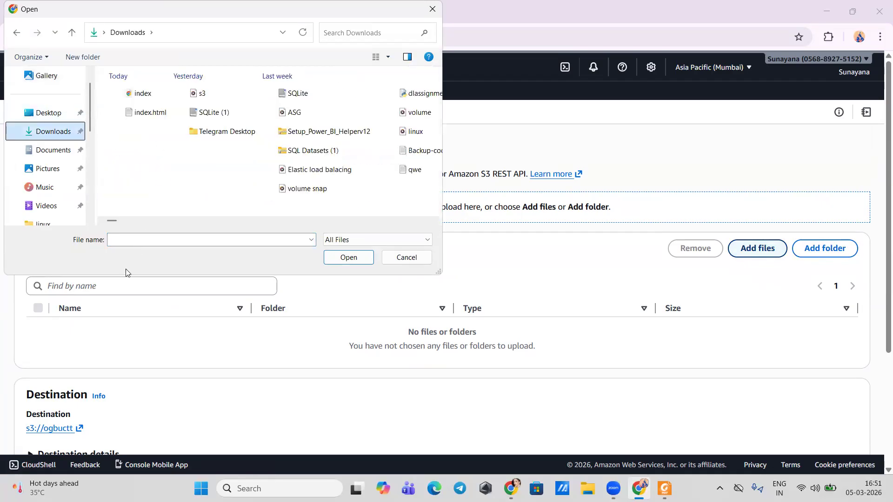
left_click(137, 240)
type("ct")
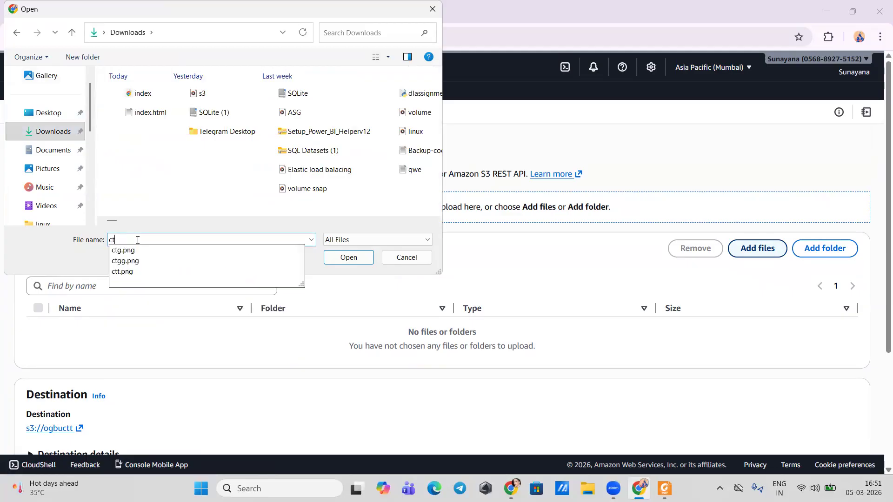
left_click(133, 252)
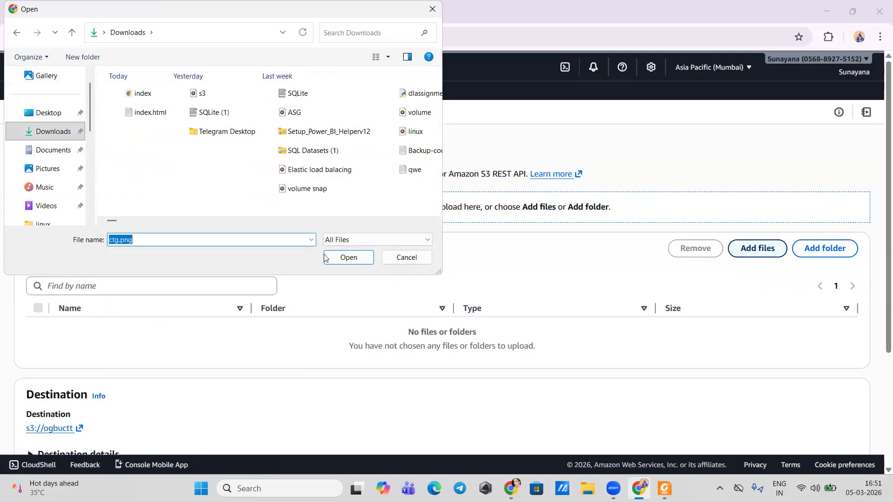
left_click(344, 258)
scroll(473, 299, "down", 3)
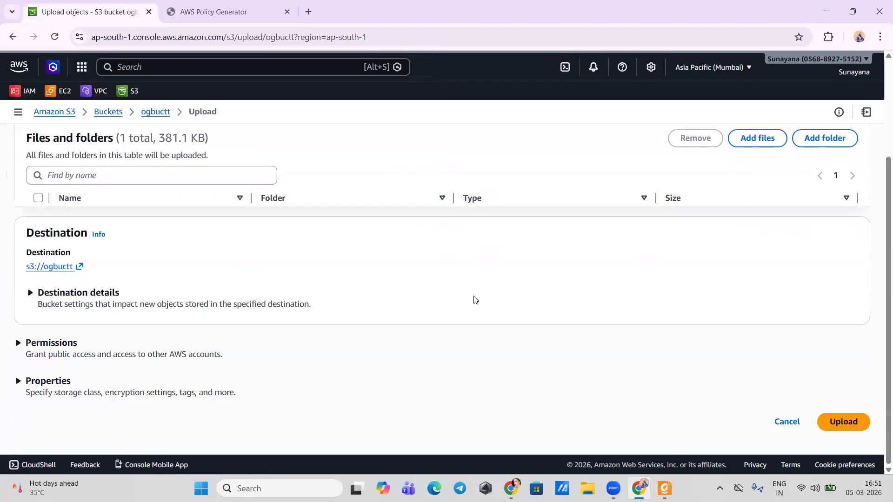
left_click(844, 422)
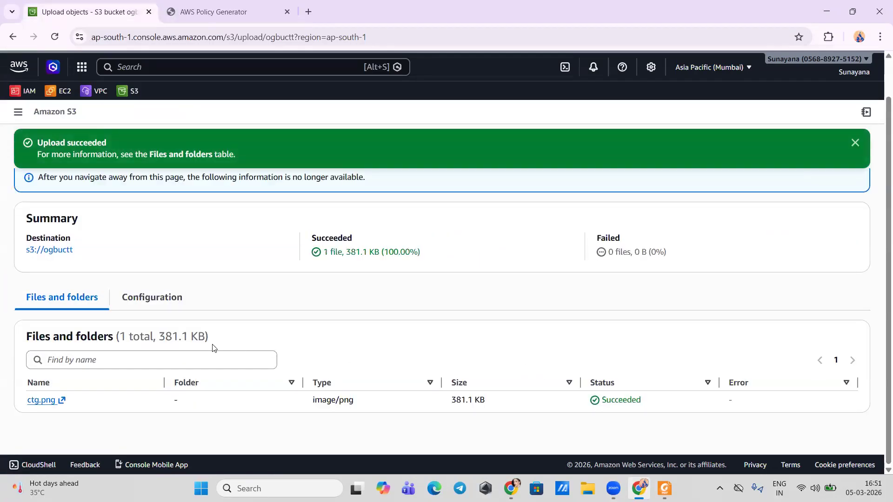
Step: Return to the ogbuctt bucket's object list and show the object versions
scroll(61, 365, "up", 1)
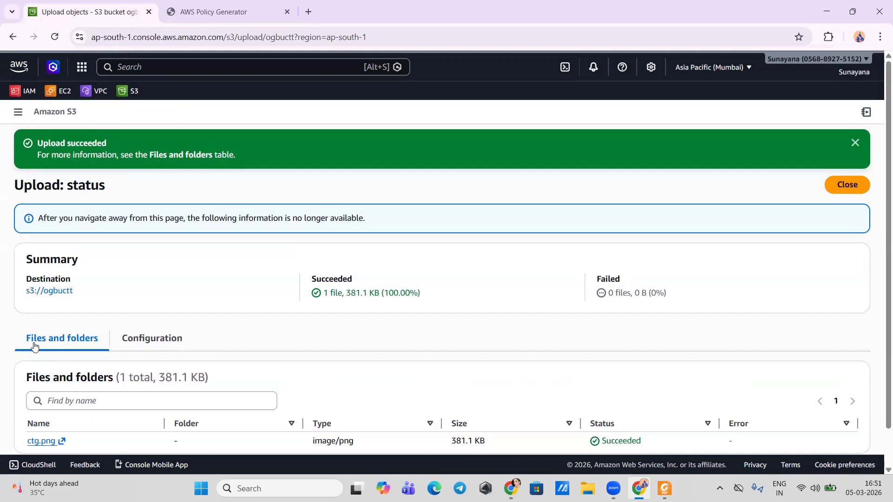
left_click(42, 291)
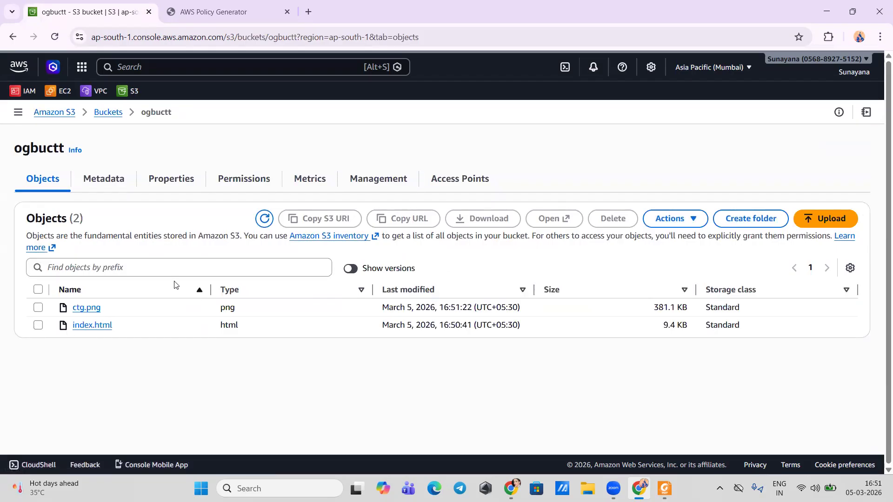
left_click(351, 269)
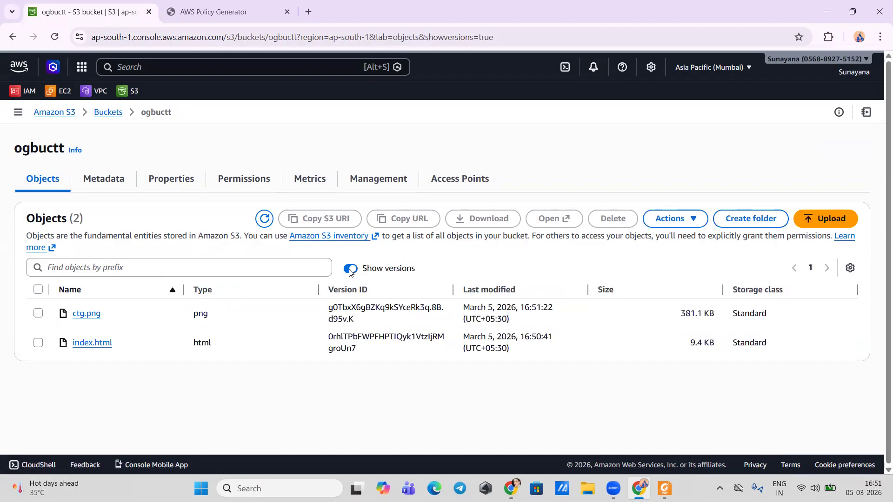
Step: Upload the index.html from the Downloads folder to the ogbuctt bucket and list all object versions again
left_click(809, 223)
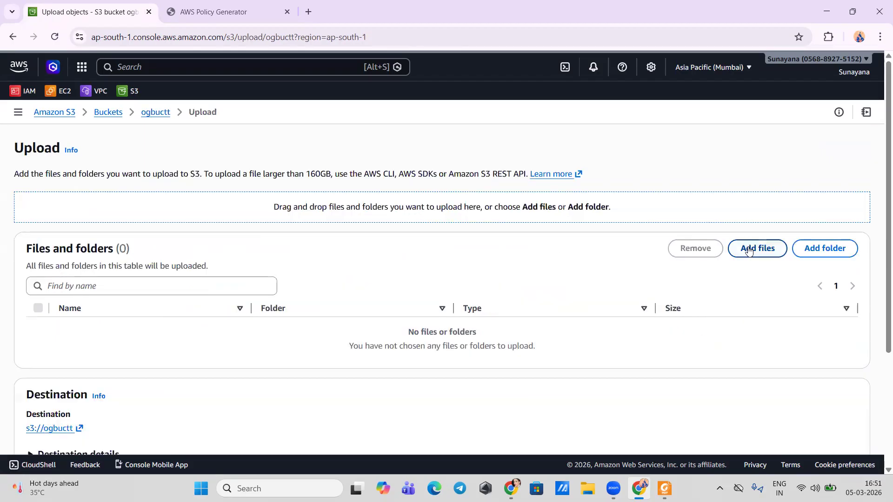
left_click(748, 250)
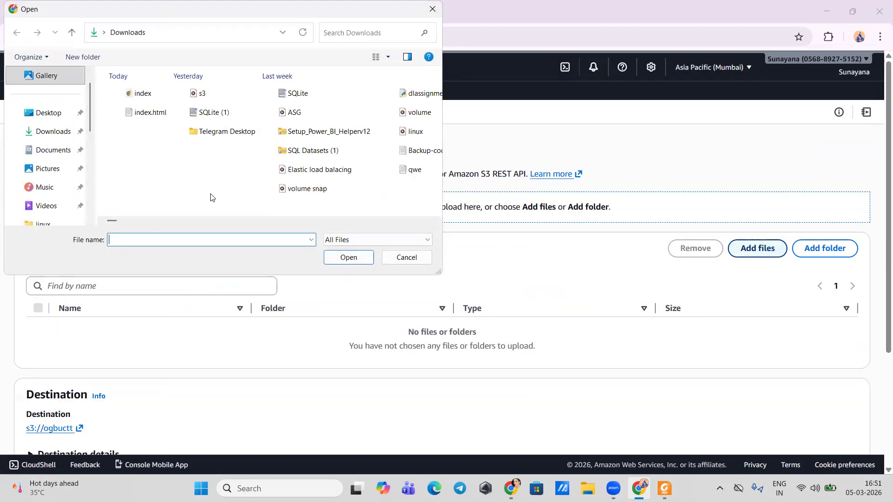
double_click(133, 94)
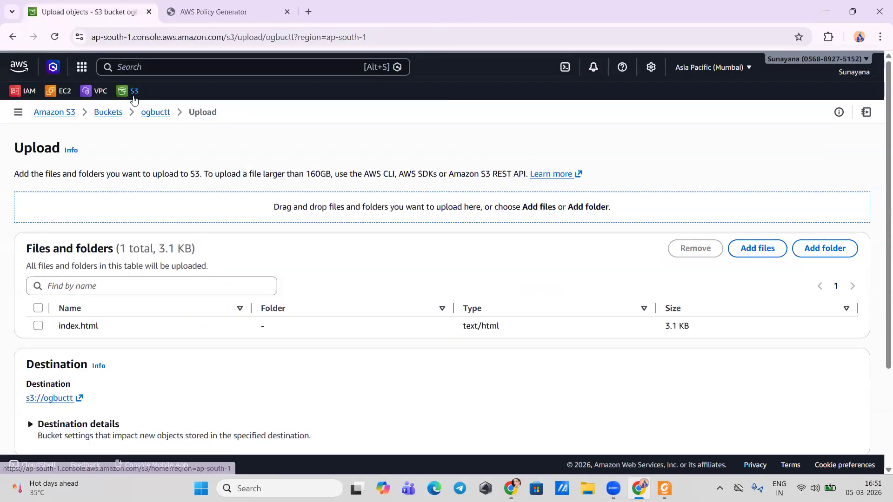
scroll(254, 303, "down", 2)
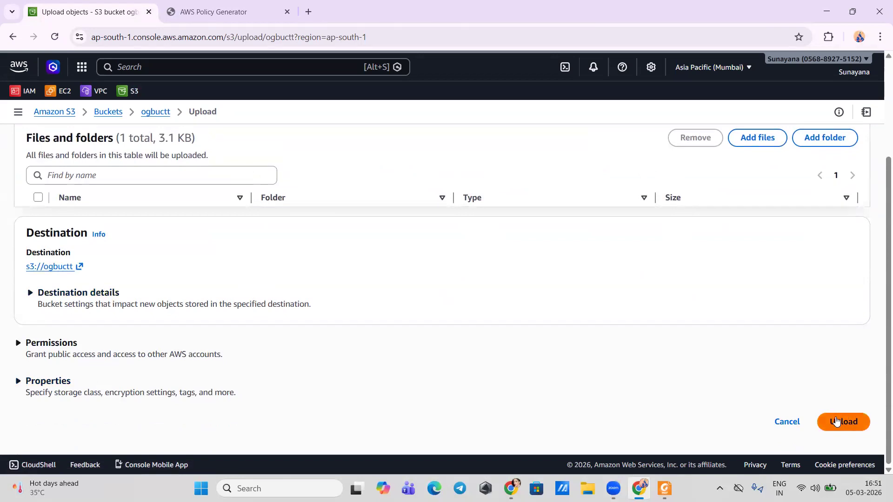
left_click(835, 421)
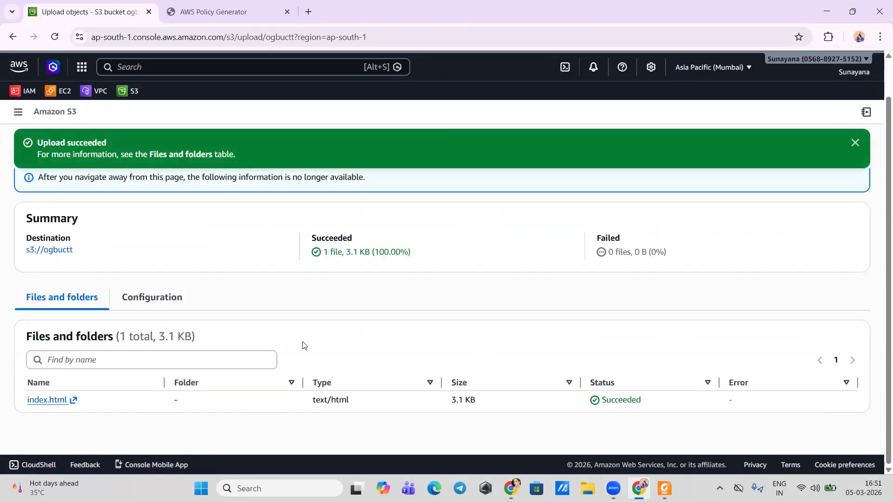
left_click(47, 250)
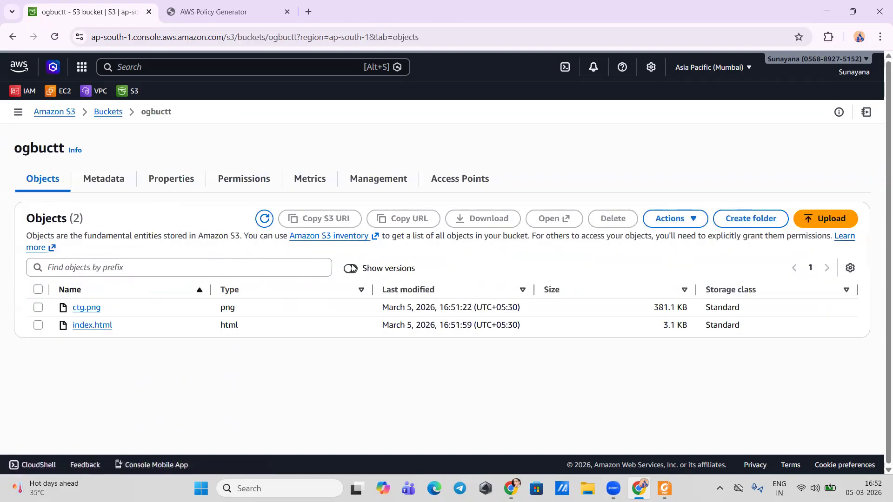
left_click(352, 268)
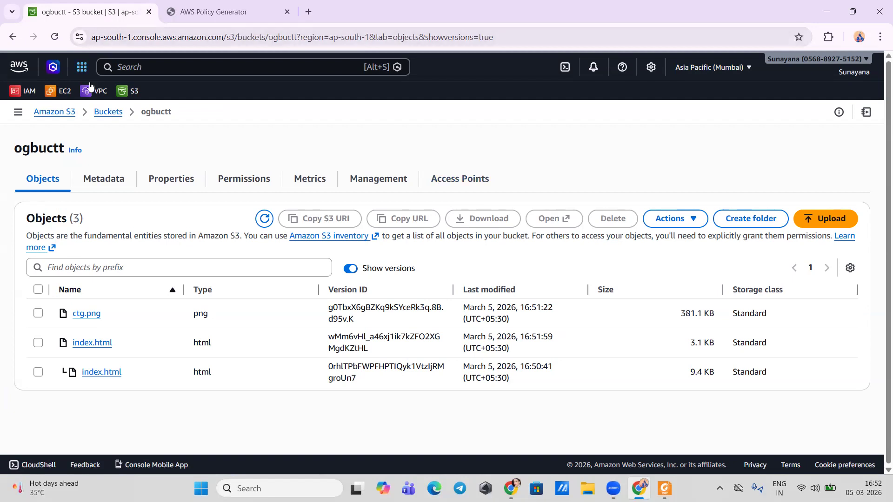
Step: Open the bucket list in a duplicate browser tab and switch that tab's region to Asia Pacific (Osaka)
left_click(105, 115)
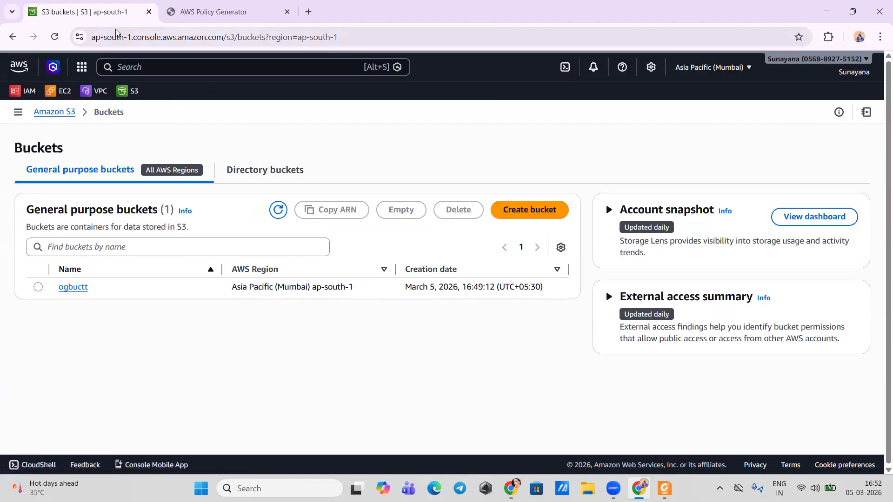
right_click(116, 16)
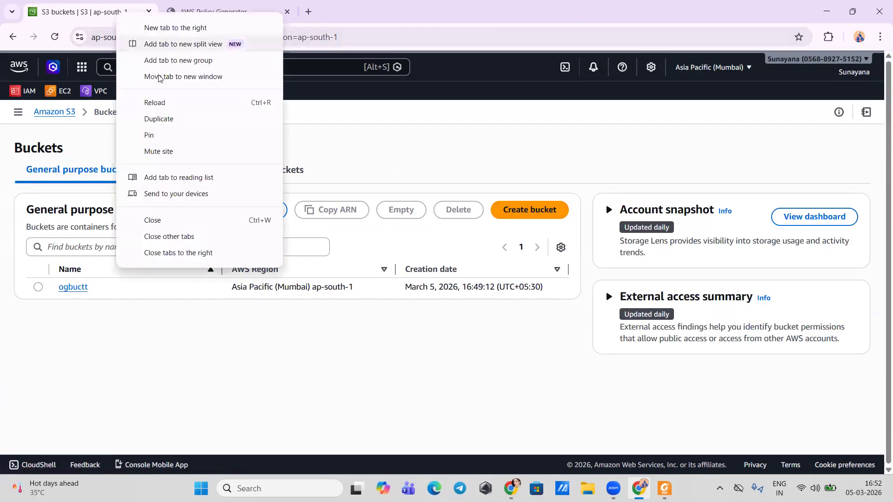
left_click(149, 120)
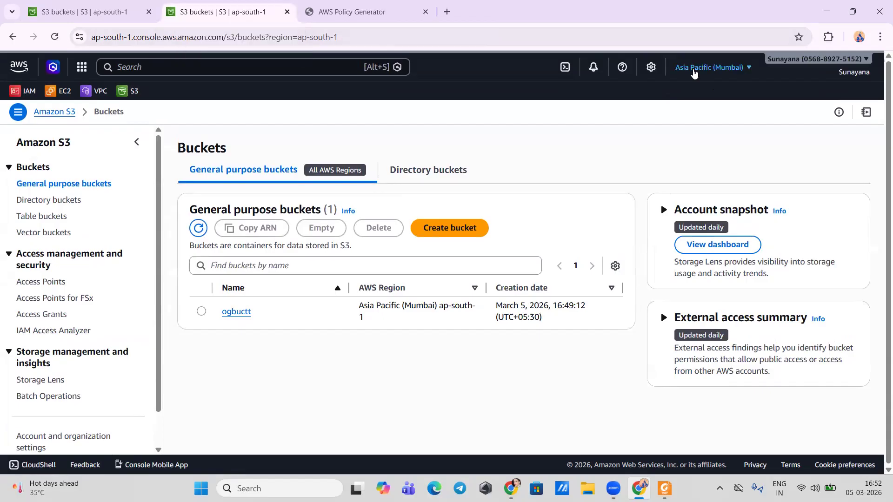
left_click(692, 69)
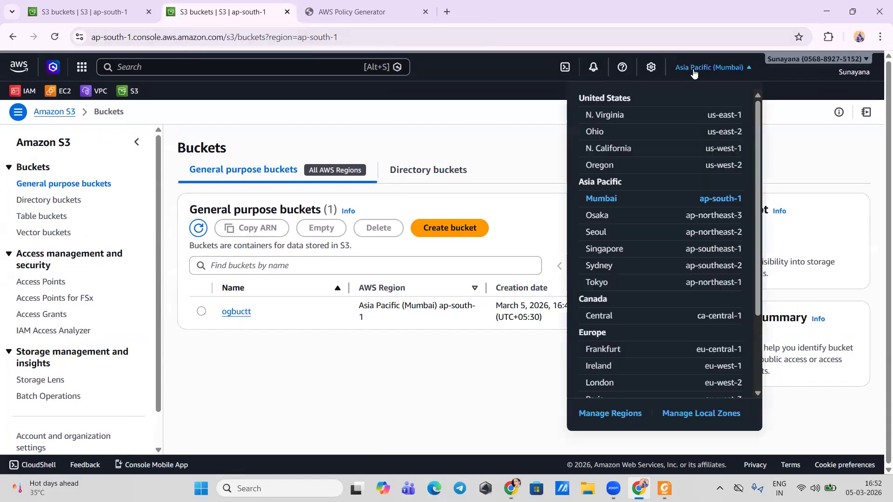
left_click(599, 219)
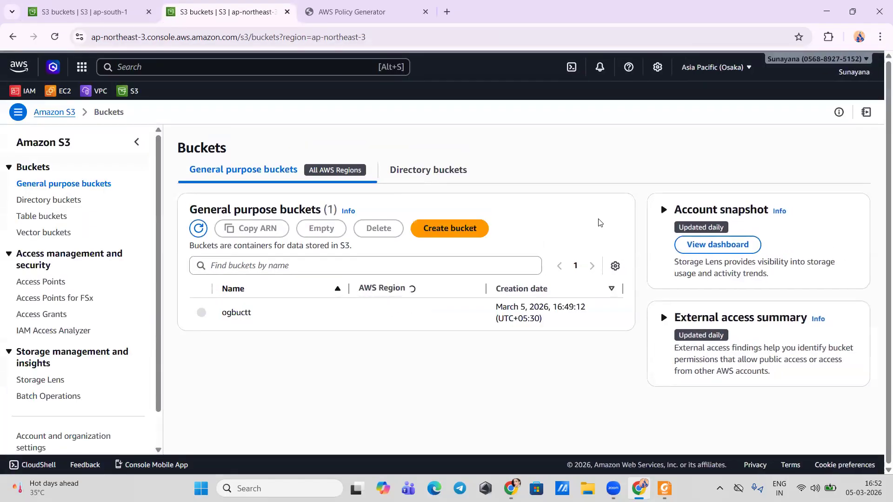
left_click(122, 13)
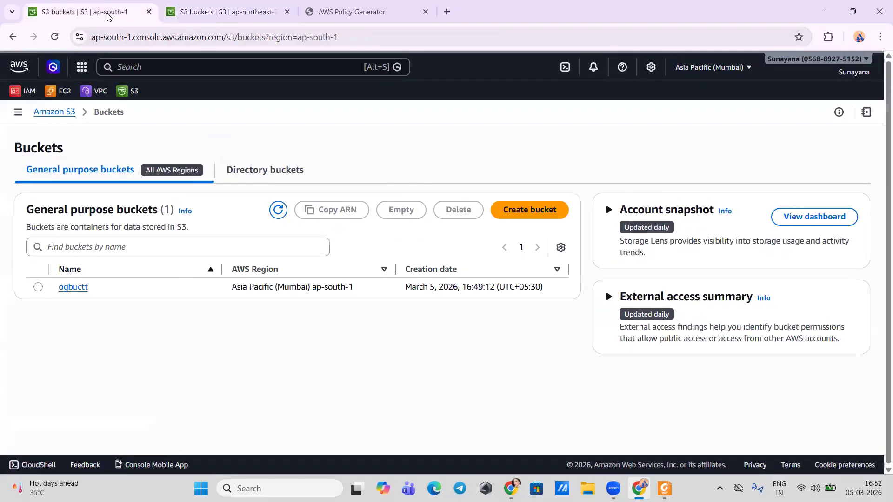
key("ctrl+Tab")
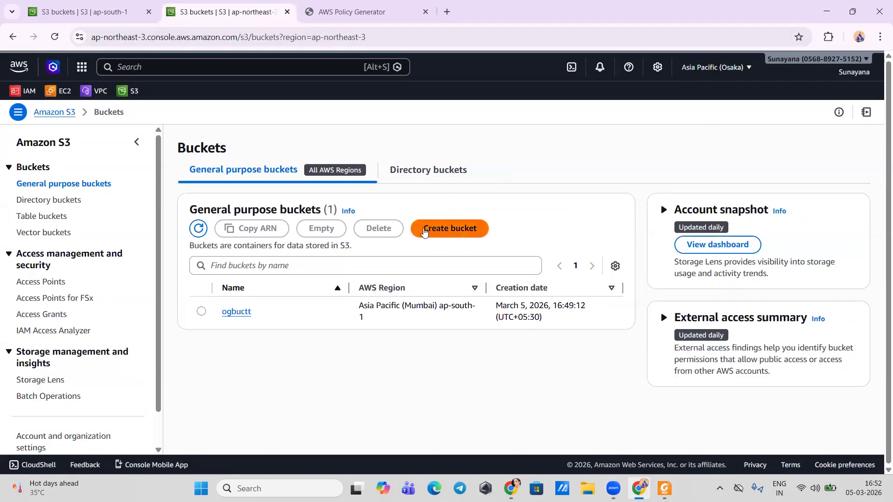
Step: Start a new general purpose bucket in Asia Pacific (Osaka) and name it repbuct
left_click(424, 230)
left_click(229, 262)
type("rep")
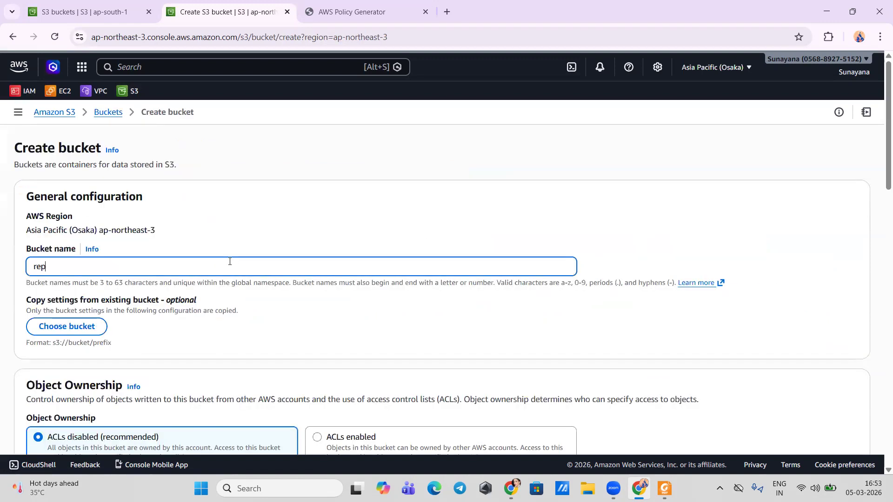
type("buct")
scroll(230, 261, "down", 4)
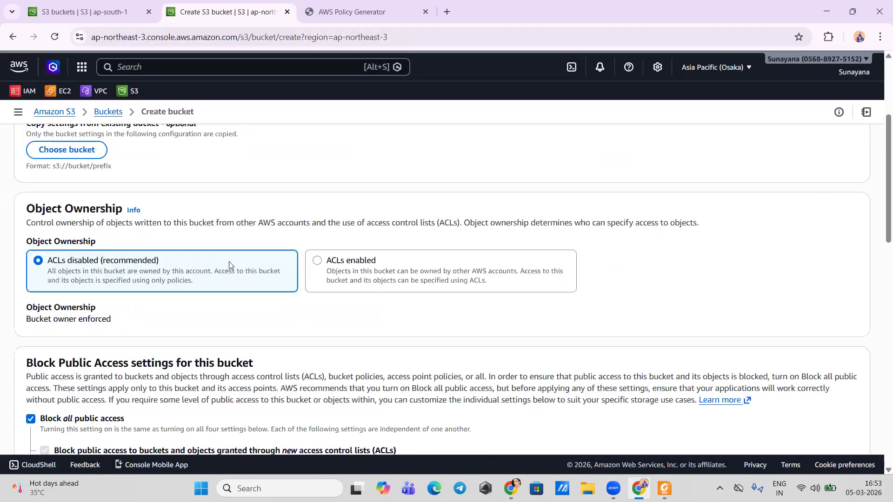
scroll(204, 312, "up", 2)
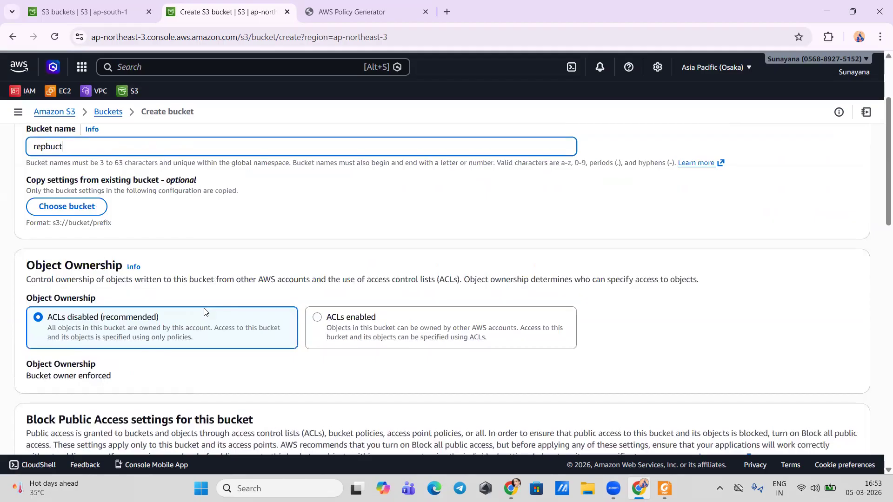
Step: Enable bucket versioning for repbuct, keep the other default settings, and create the bucket
scroll(204, 312, "down", 3)
scroll(205, 308, "down", 1)
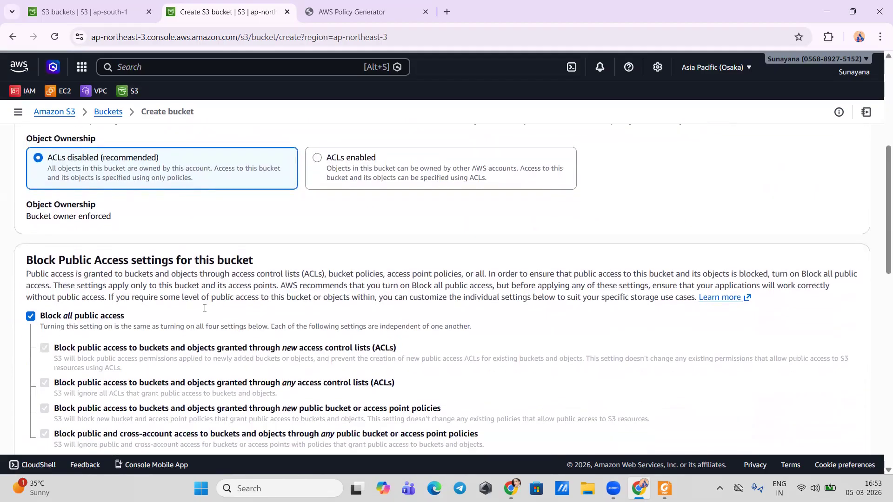
scroll(204, 308, "down", 4)
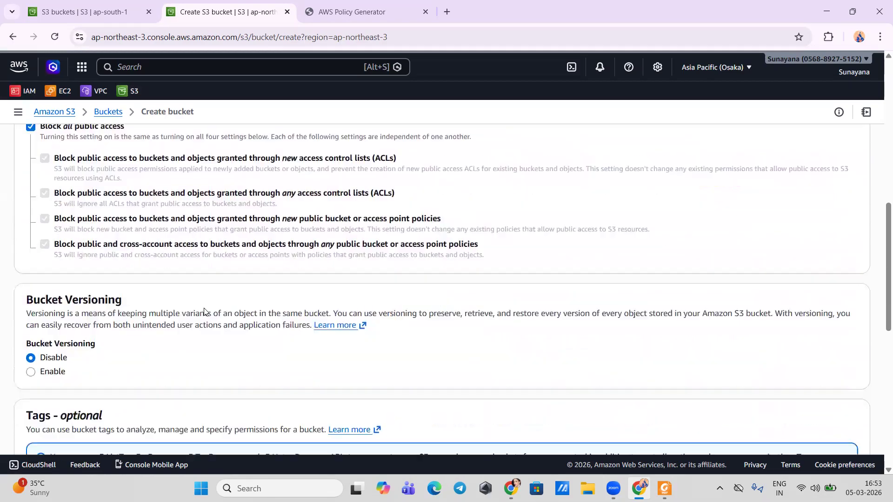
scroll(203, 310, "down", 2)
left_click(36, 296)
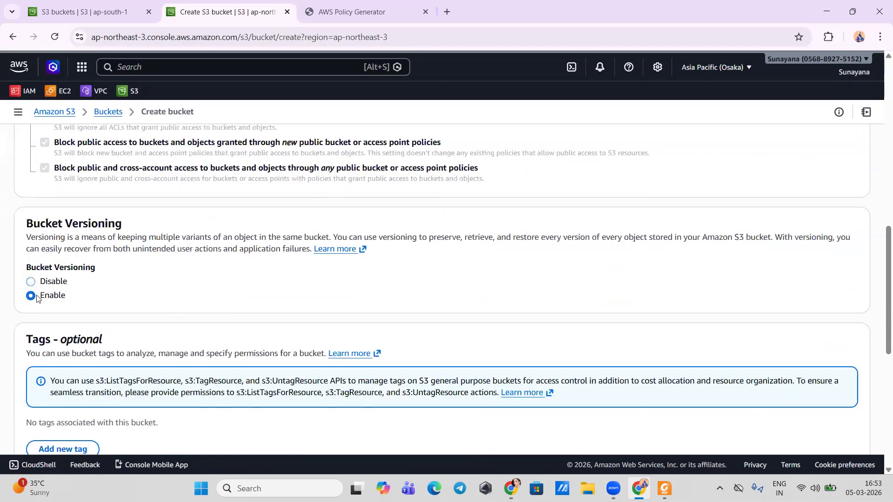
scroll(208, 307, "down", 7)
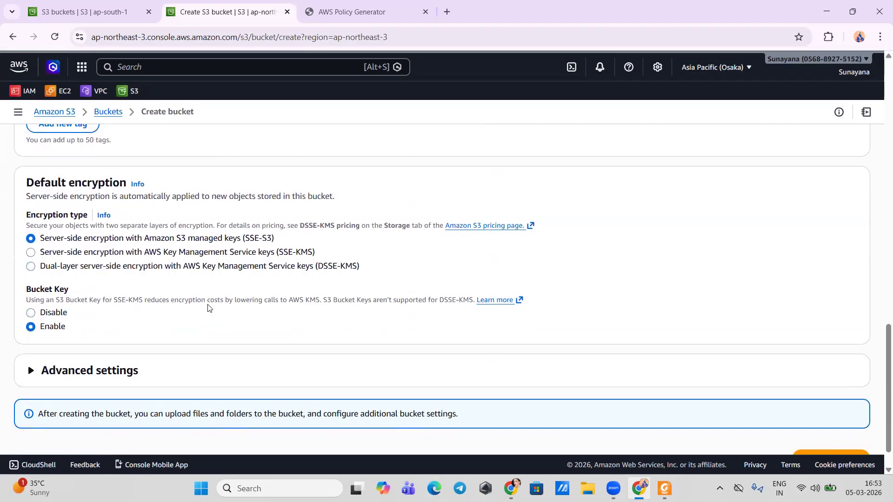
scroll(208, 308, "down", 1)
left_click(813, 423)
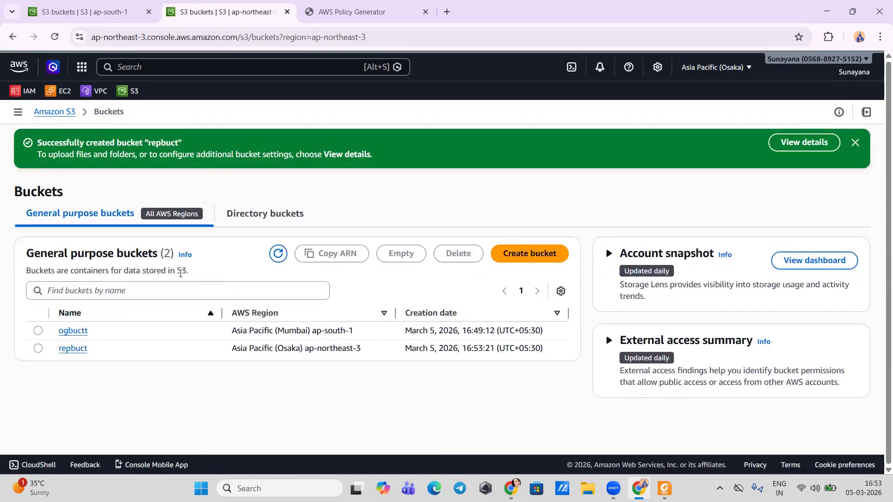
Step: Switch to the Mumbai browser tab and start a new replication rule for the ogbuctt bucket
left_click(81, 14)
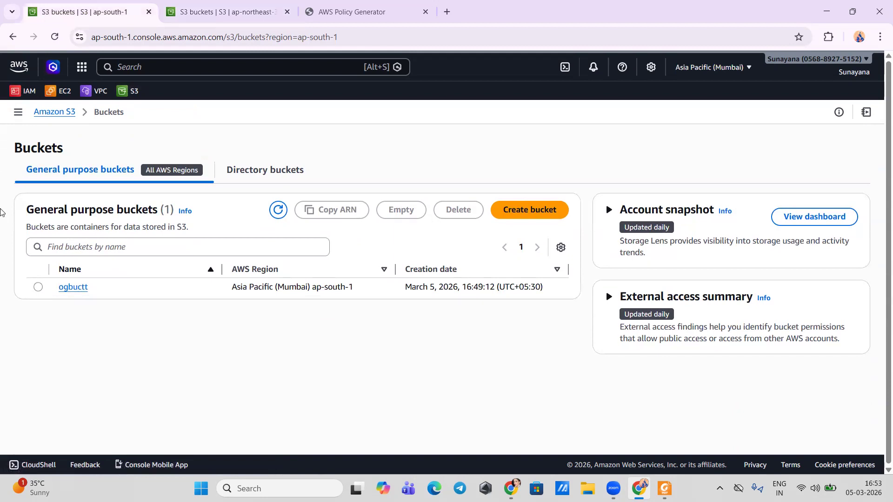
left_click(73, 287)
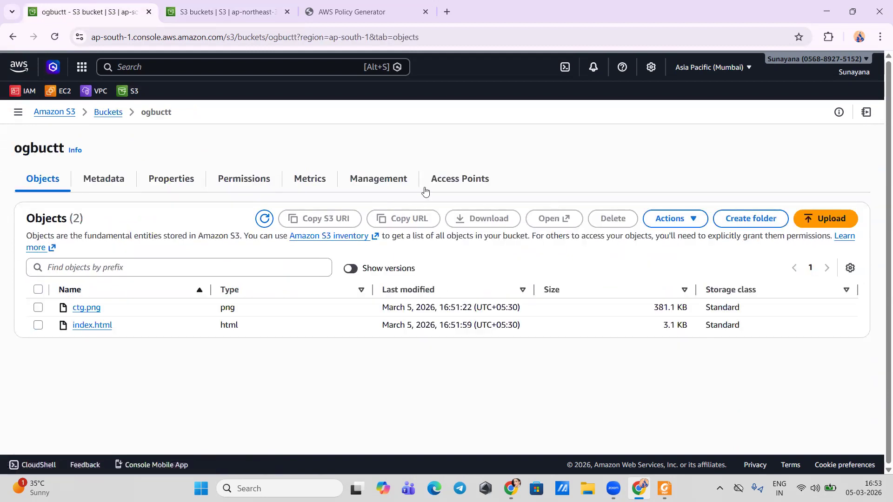
left_click(383, 185)
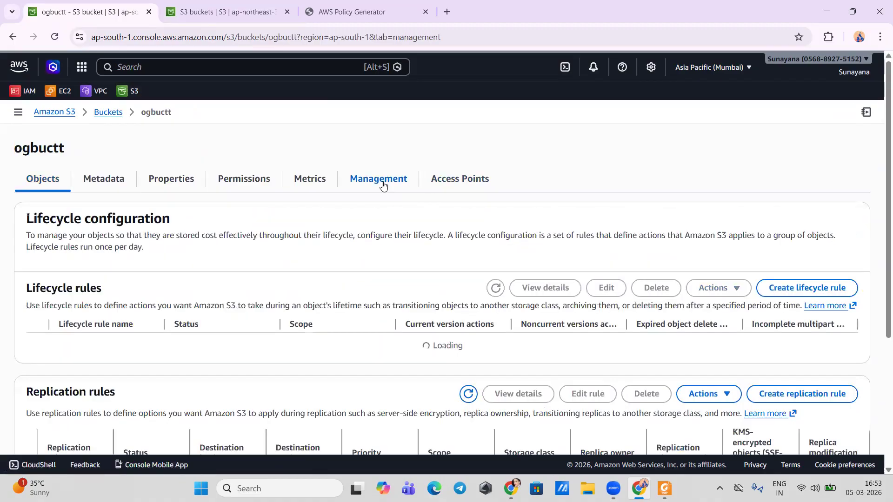
scroll(402, 372, "down", 3)
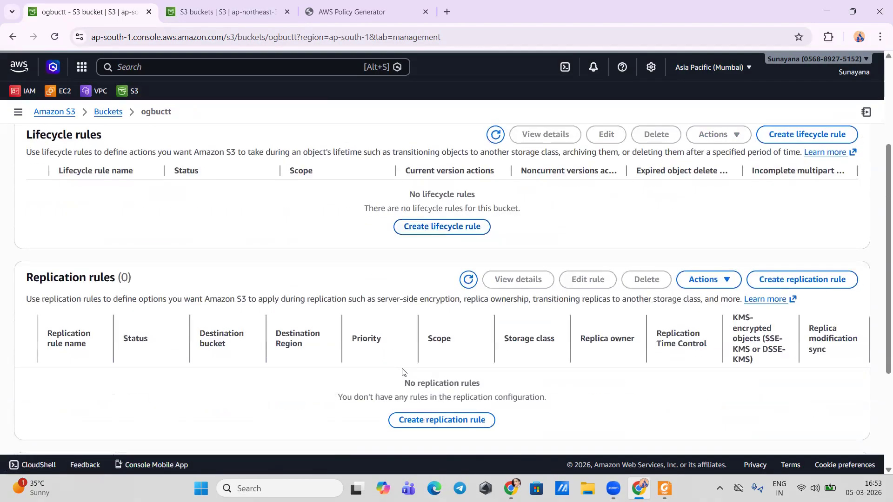
scroll(402, 372, "down", 2)
left_click(440, 351)
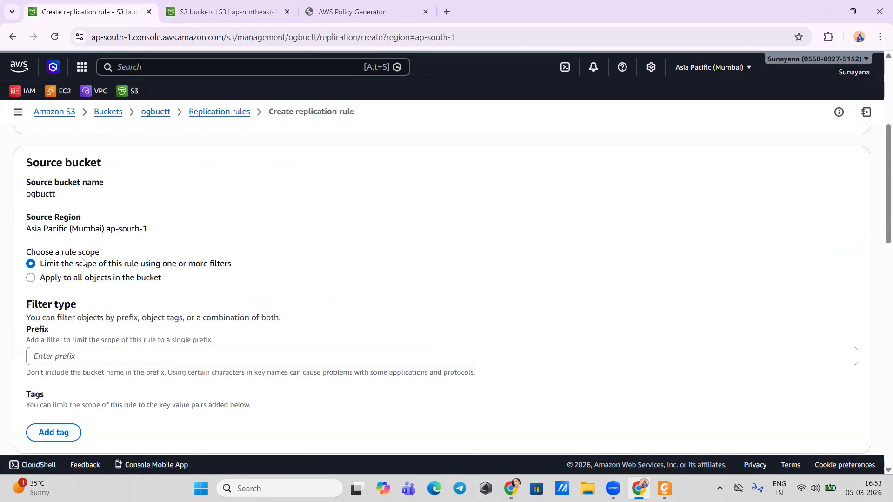
Step: Name the replication rule rep1 and apply it to all objects in the bucket
scroll(73, 274, "up", 5)
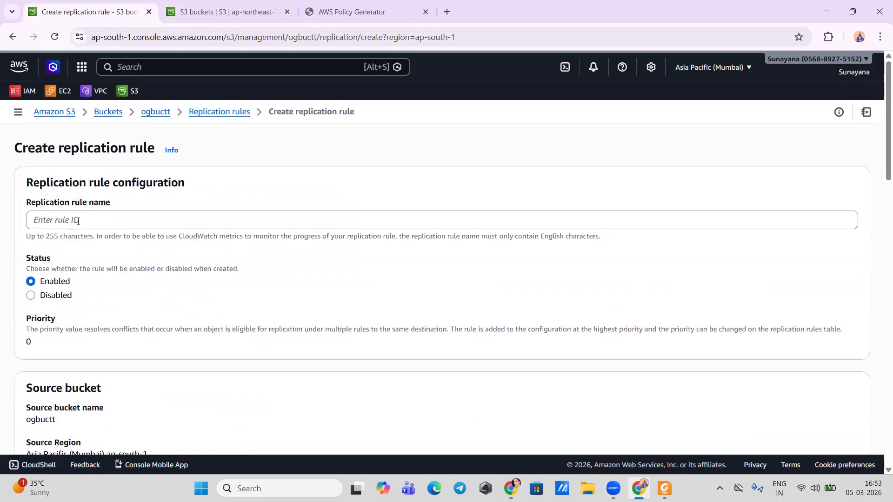
left_click(78, 221)
type("r")
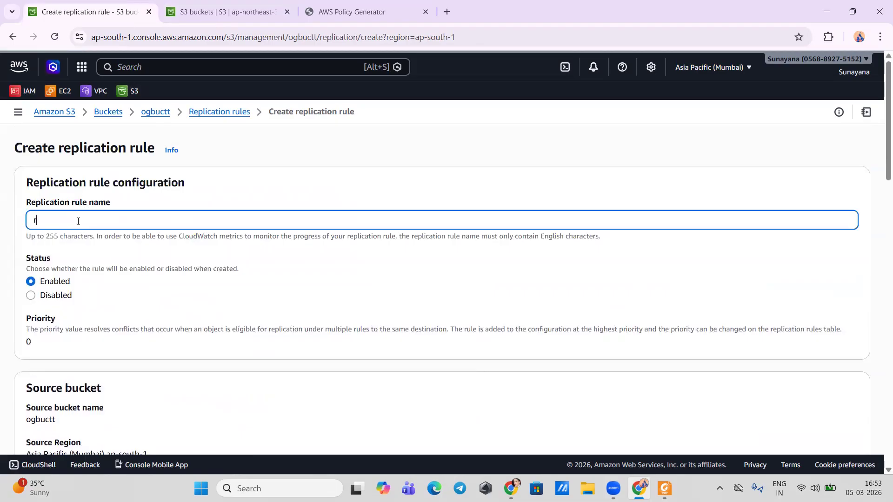
type("ep1")
scroll(78, 221, "down", 1)
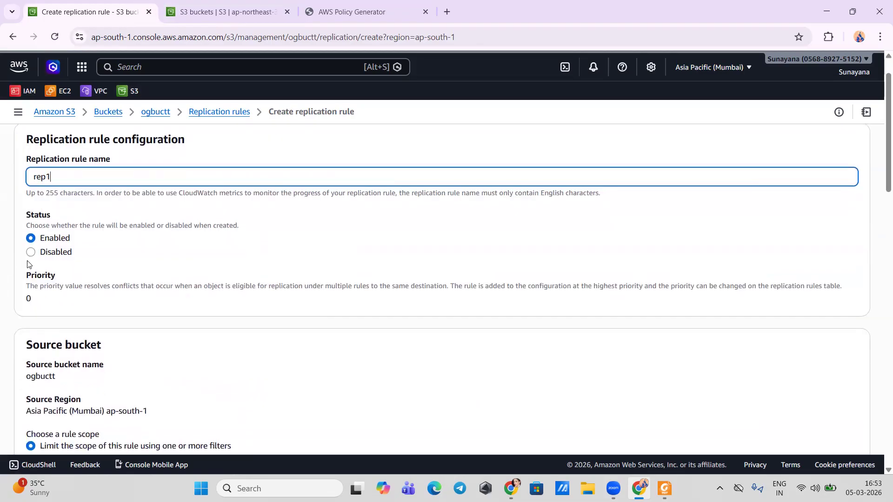
scroll(133, 252, "down", 4)
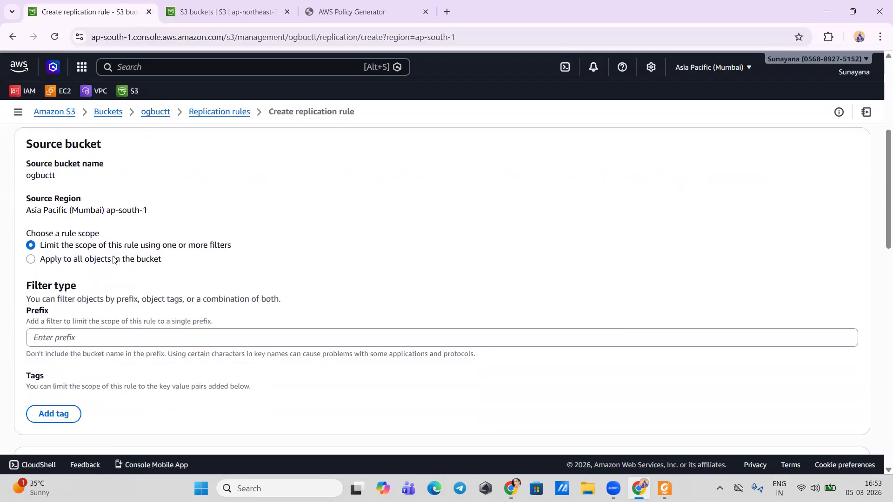
left_click(114, 260)
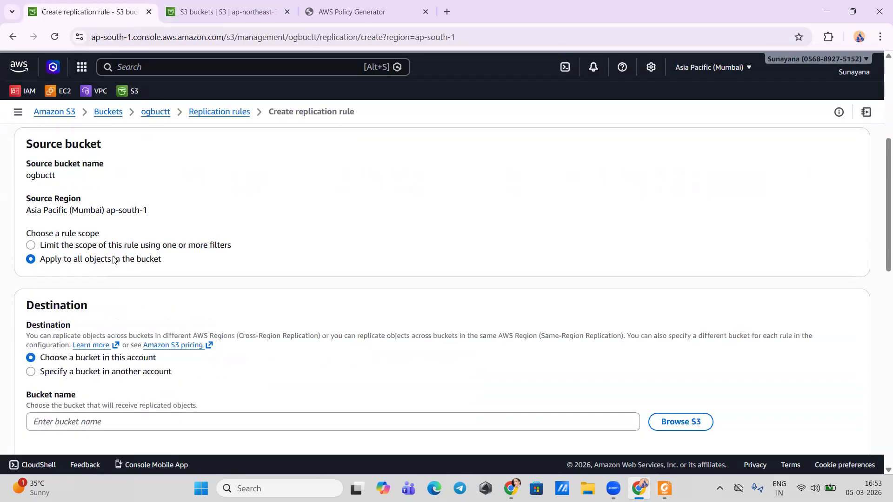
Step: Refresh the list of available buckets and choose repbuct as the rule's destination bucket
scroll(114, 260, "down", 2)
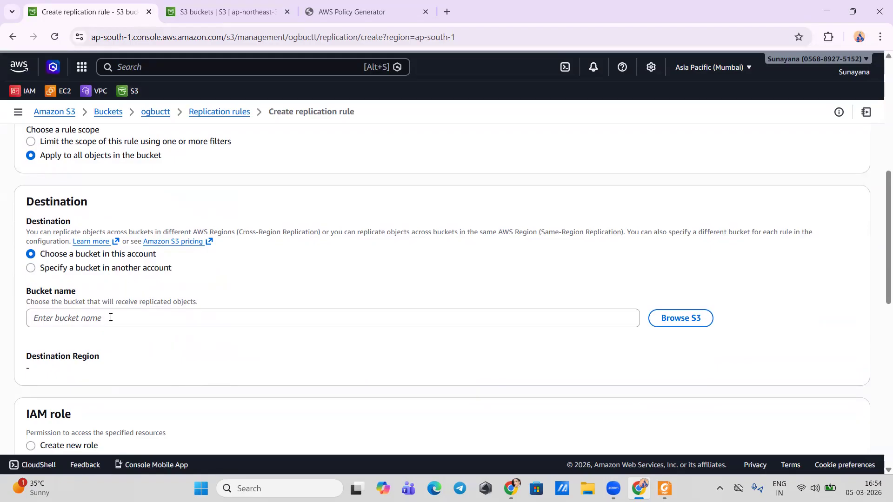
left_click(664, 321)
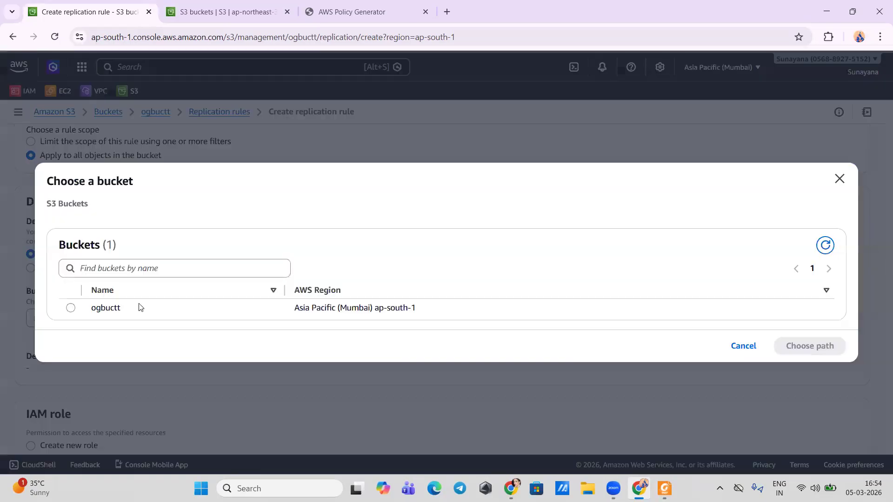
left_click(71, 308)
left_click(825, 245)
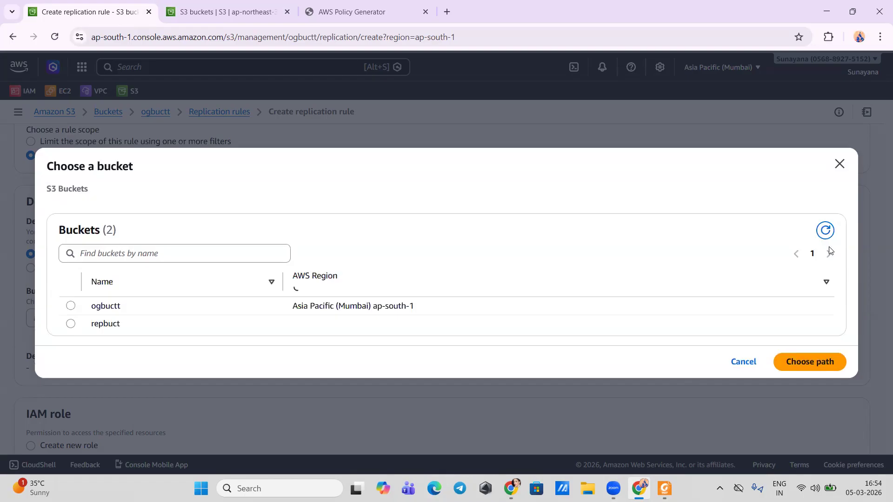
left_click(71, 318)
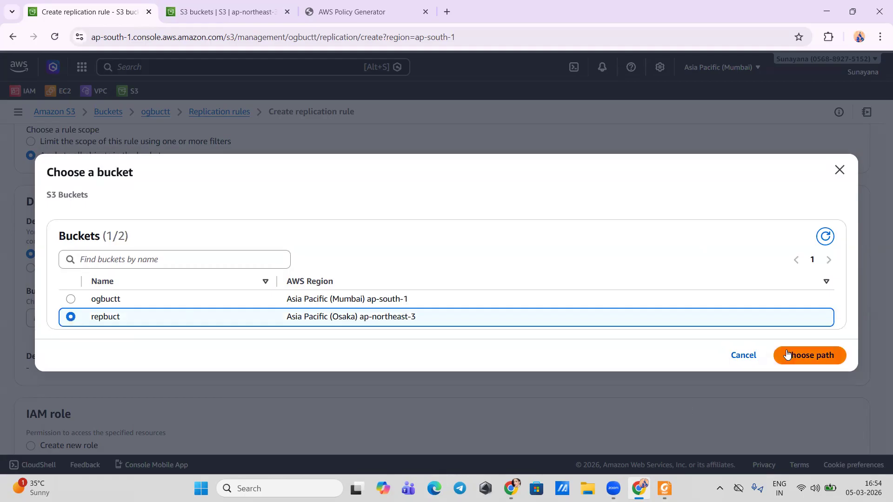
left_click(787, 354)
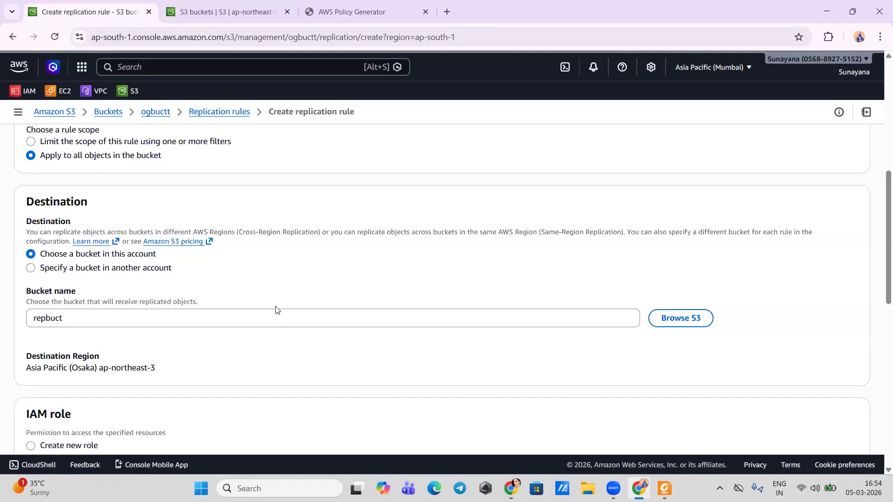
Step: Check the object list of the repbuct bucket in the Osaka tab and return to the replication rule form
key("ctrl+Tab")
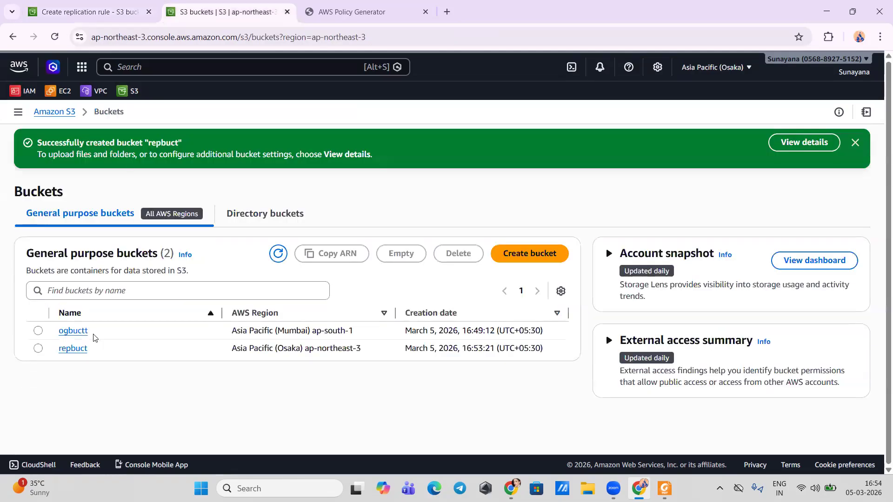
left_click(73, 349)
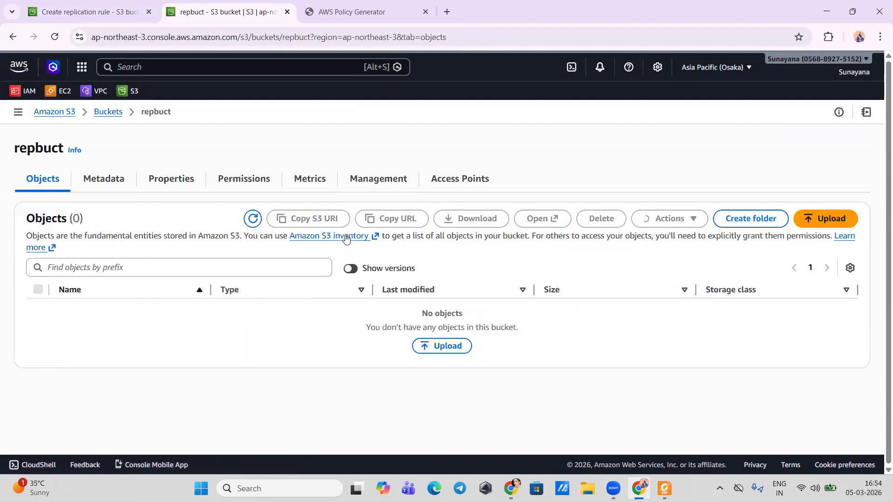
left_click(268, 221)
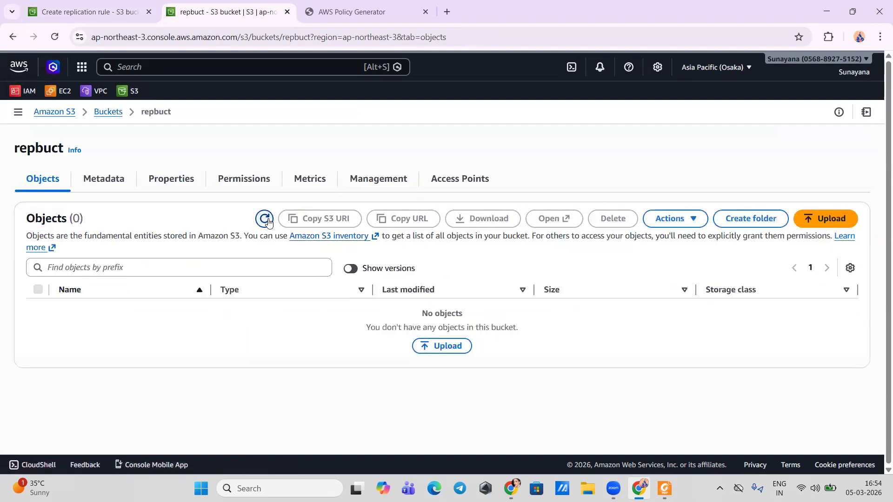
left_click(109, 14)
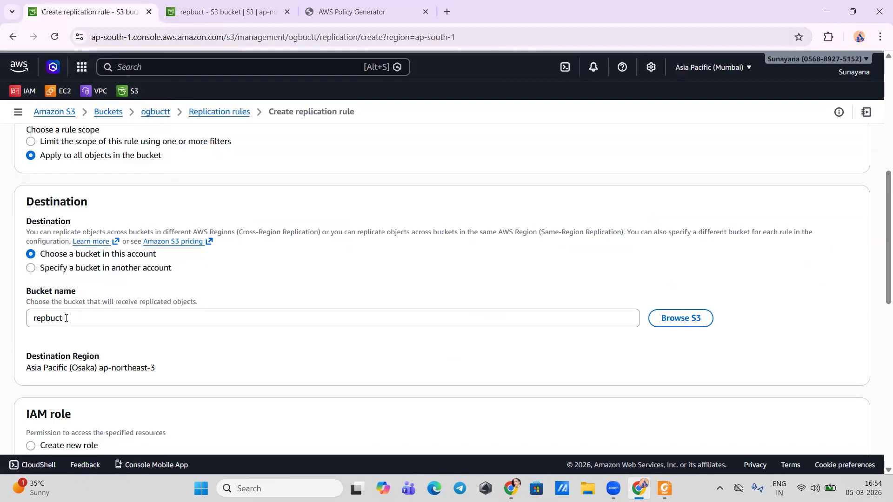
Step: Set the replication rule to create a new IAM role and save the rule
scroll(66, 318, "down", 3)
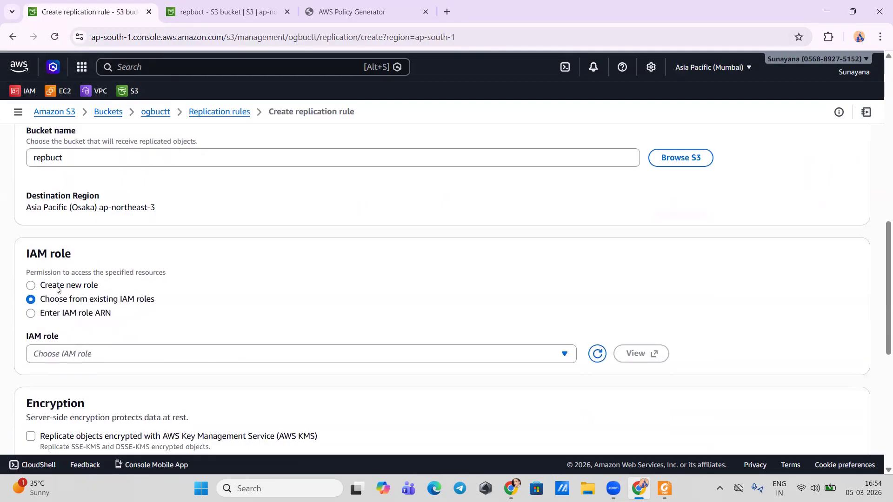
left_click(57, 287)
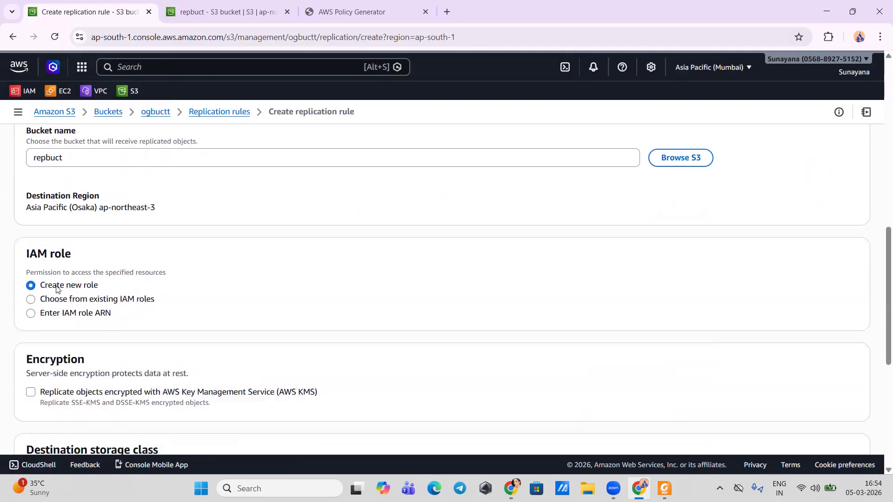
scroll(56, 289, "down", 2)
scroll(56, 289, "down", 2)
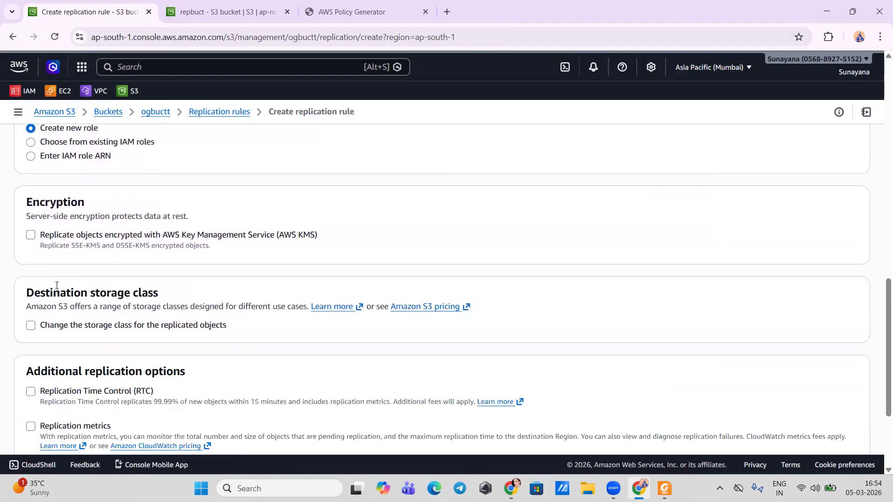
scroll(56, 286, "down", 4)
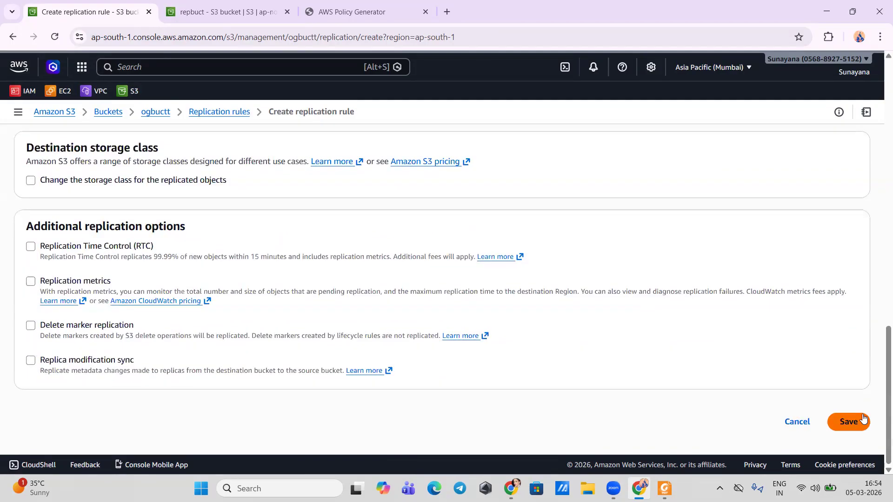
left_click(860, 422)
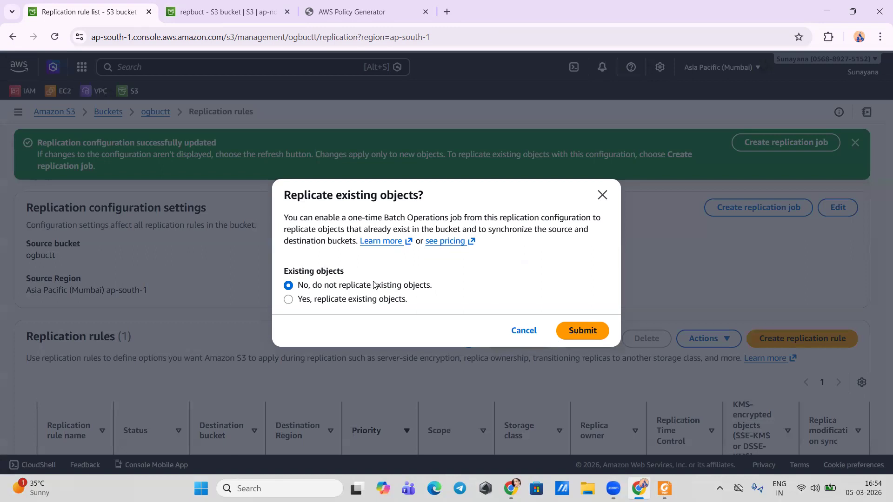
Step: Submit the choice not to replicate existing objects, review the rep1 rule's entry, and refresh the replication rules list
left_click(577, 337)
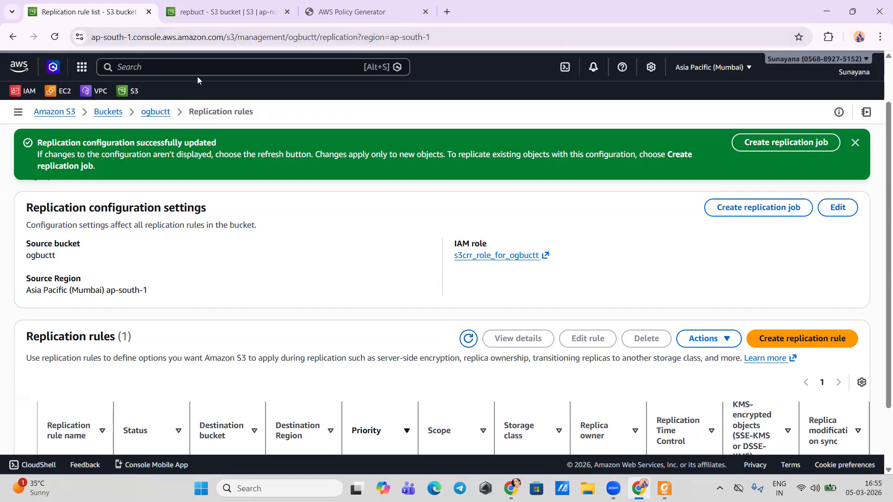
scroll(353, 370, "down", 2)
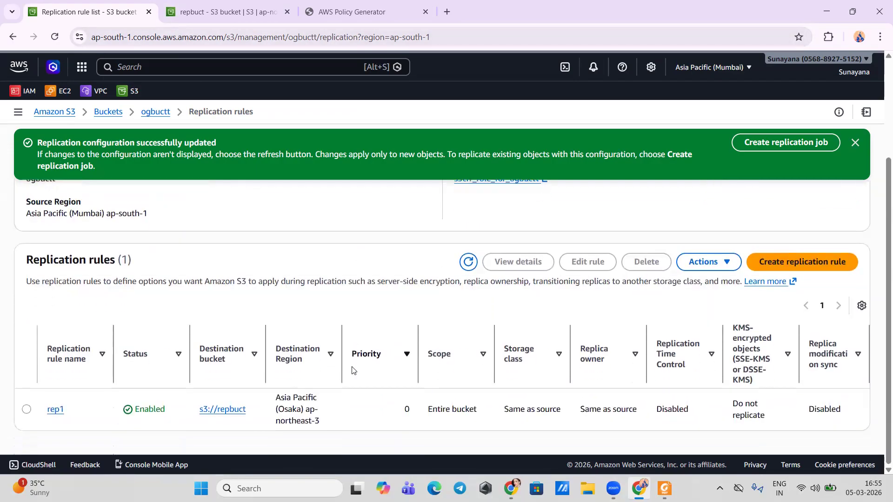
scroll(352, 370, "up", 2)
scroll(352, 369, "up", 1)
left_click(468, 395)
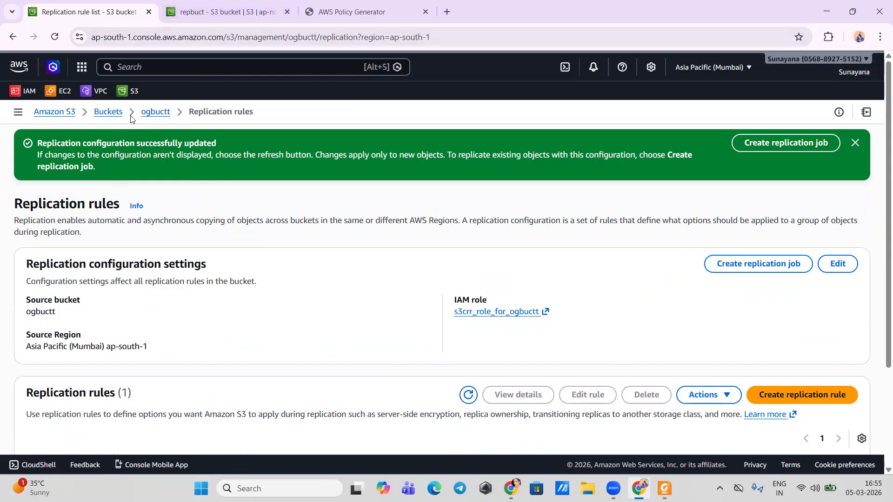
Step: Open the ogbuctt bucket's object list, refresh repbuct's objects in the Osaka tab for comparison, and return to ogbuctt
left_click(147, 114)
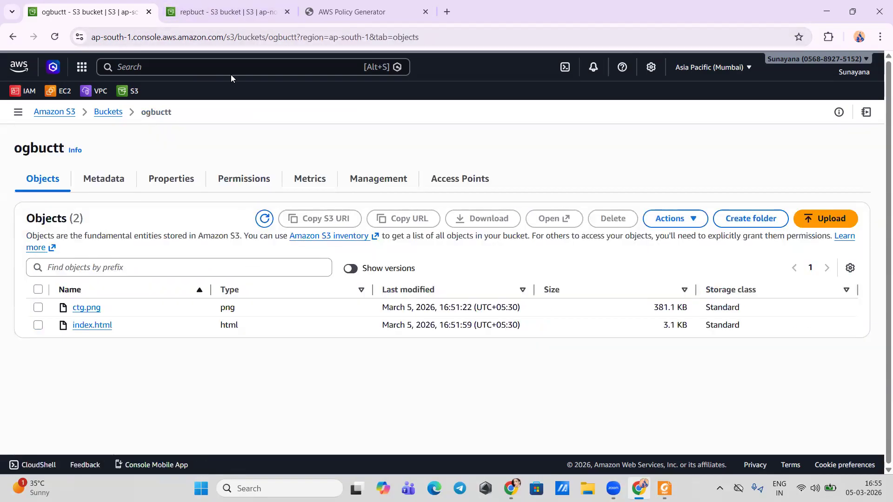
key("ctrl+Tab")
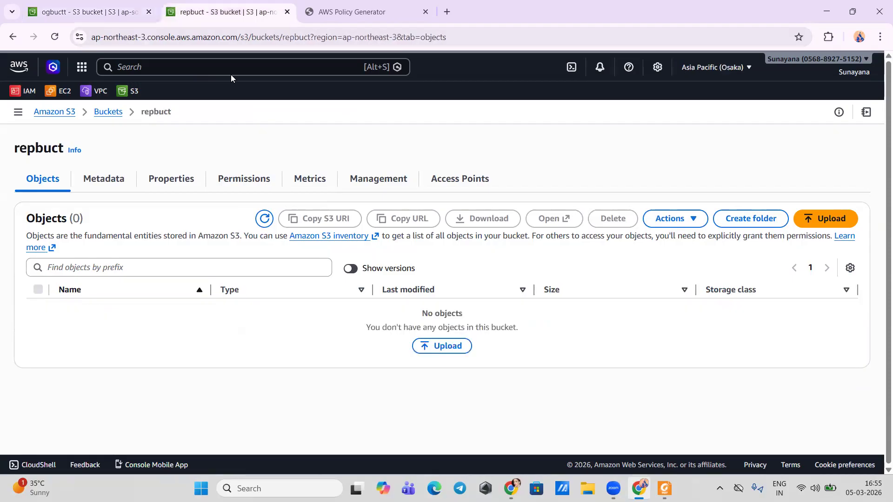
left_click(266, 220)
key("ctrl+shift+Tab")
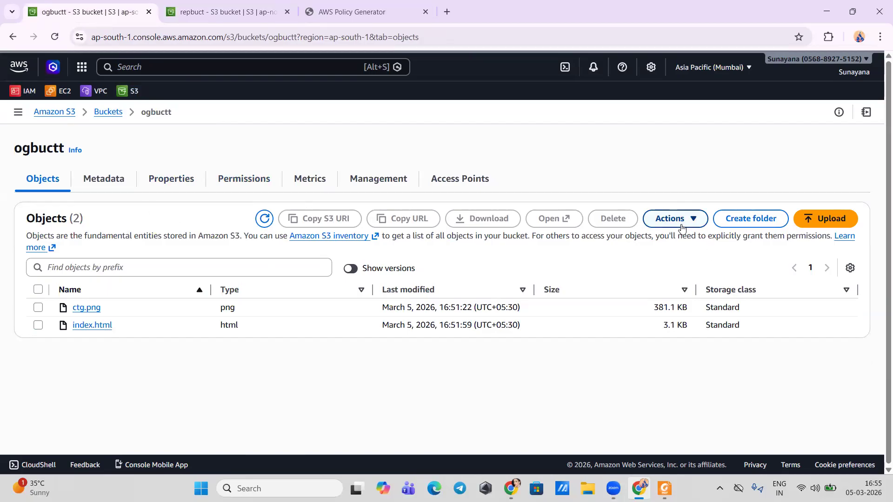
Step: Upload ctgg.png from the Downloads folder to the ogbuctt bucket and return to the bucket's object list
left_click(823, 226)
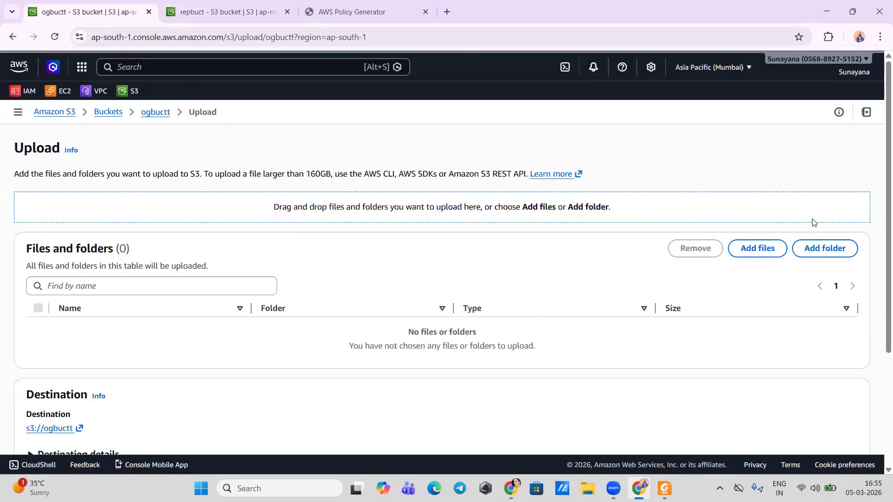
left_click(761, 251)
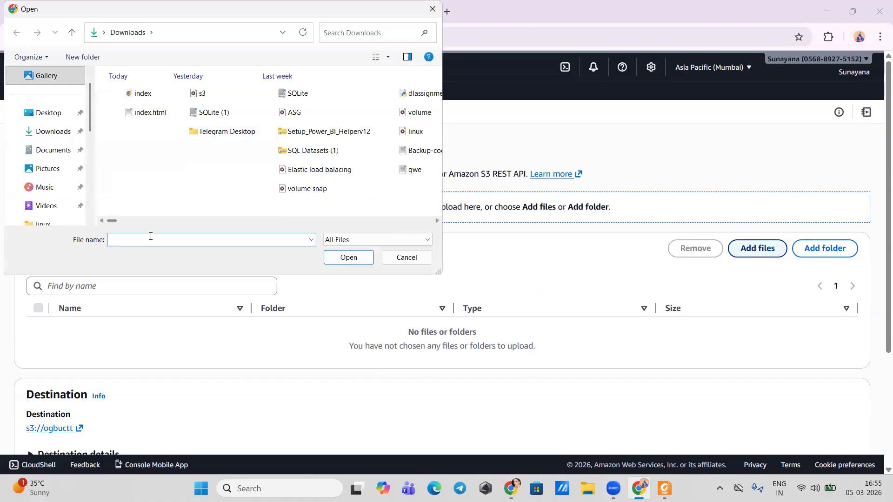
type("ct")
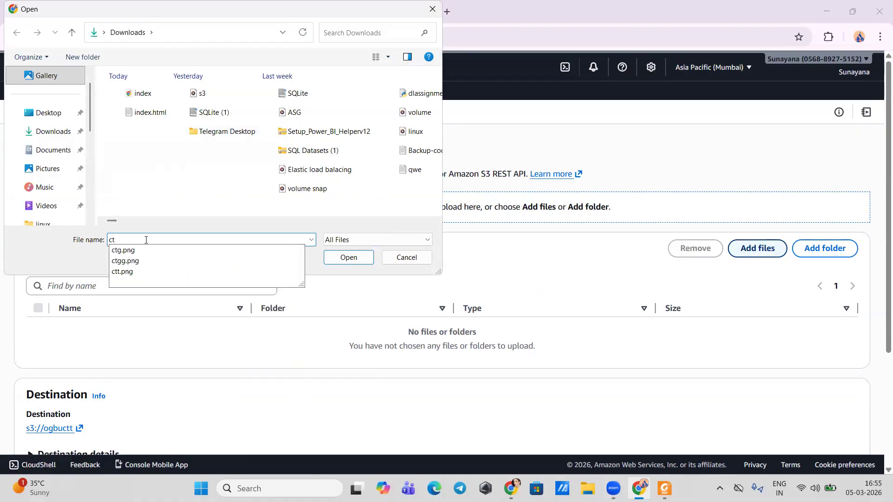
left_click(120, 262)
left_click(339, 259)
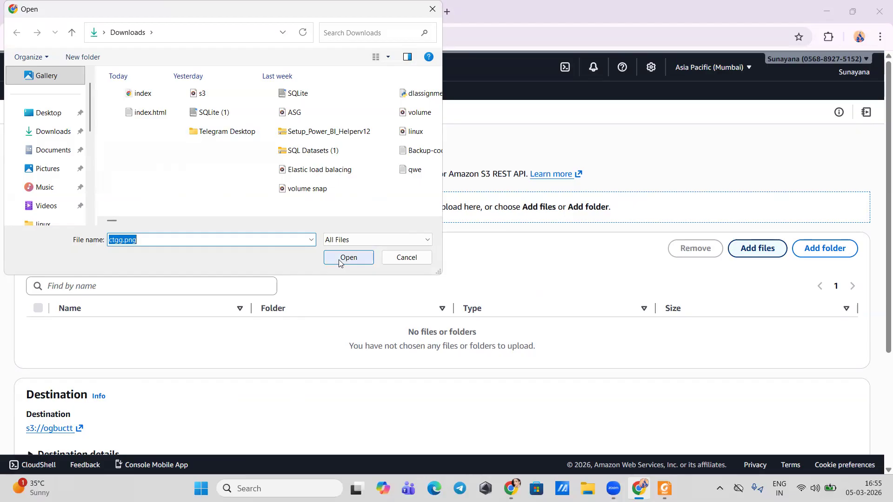
scroll(752, 356, "down", 3)
left_click(848, 421)
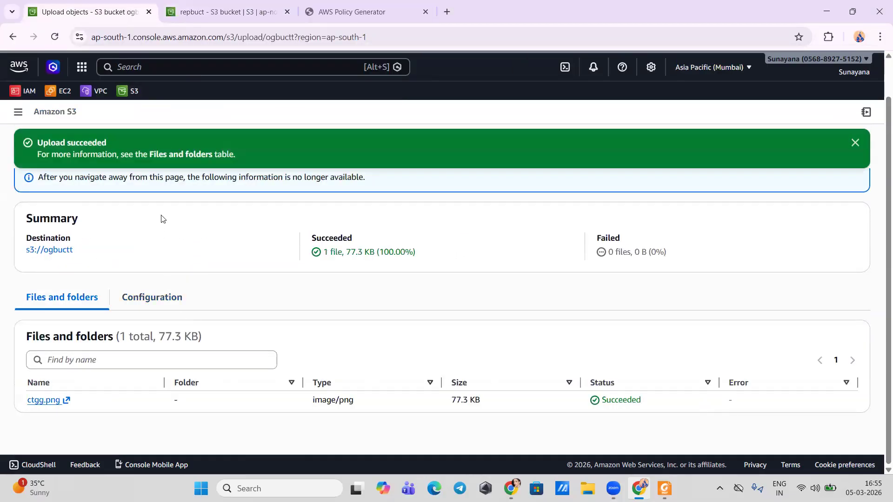
left_click(51, 250)
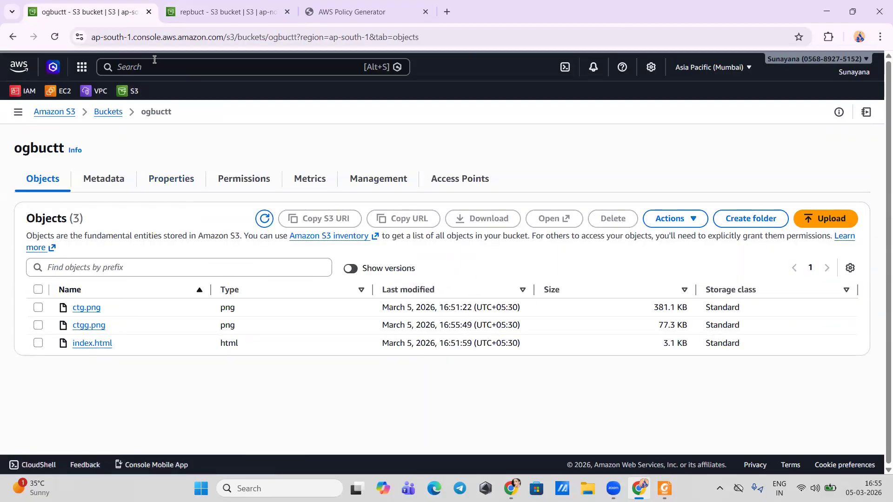
Step: Switch to the repbuct bucket and refresh its object list to look for the replicated ctgg.png
left_click(217, 99)
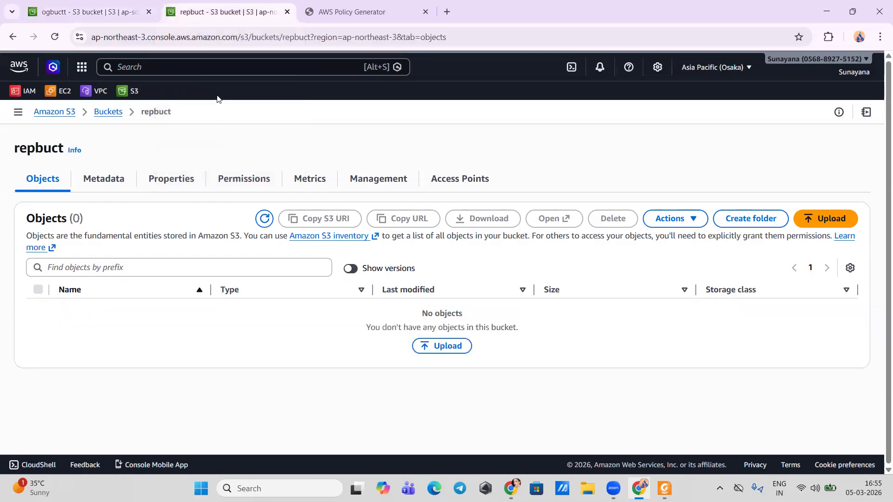
left_click(263, 220)
left_click(263, 218)
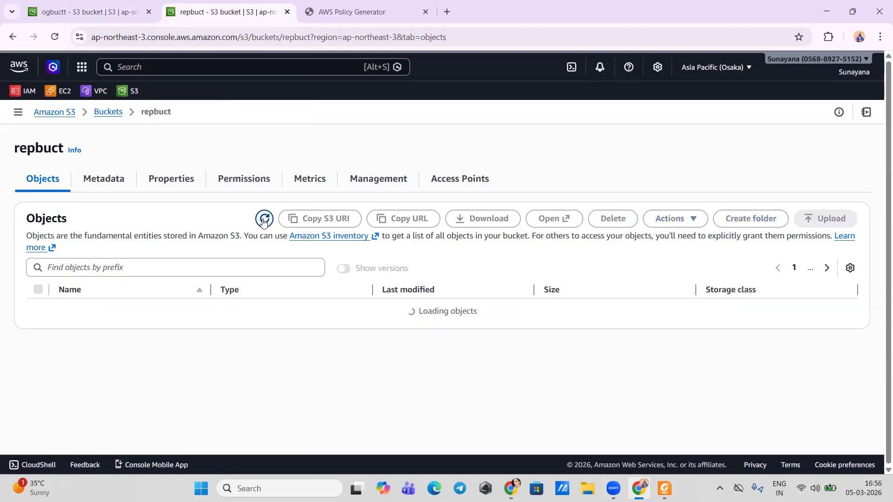
Step: Refresh the ogbuctt bucket's object list and show all object versions
left_click(118, 17)
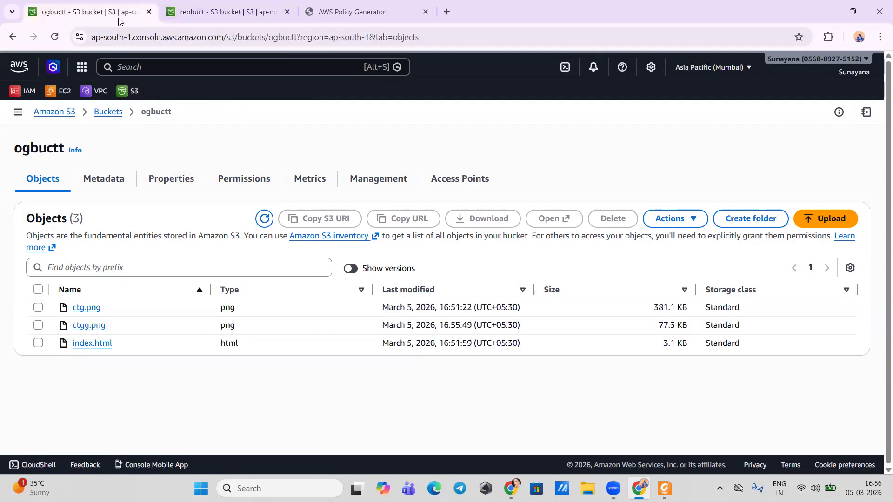
left_click(265, 219)
left_click(352, 268)
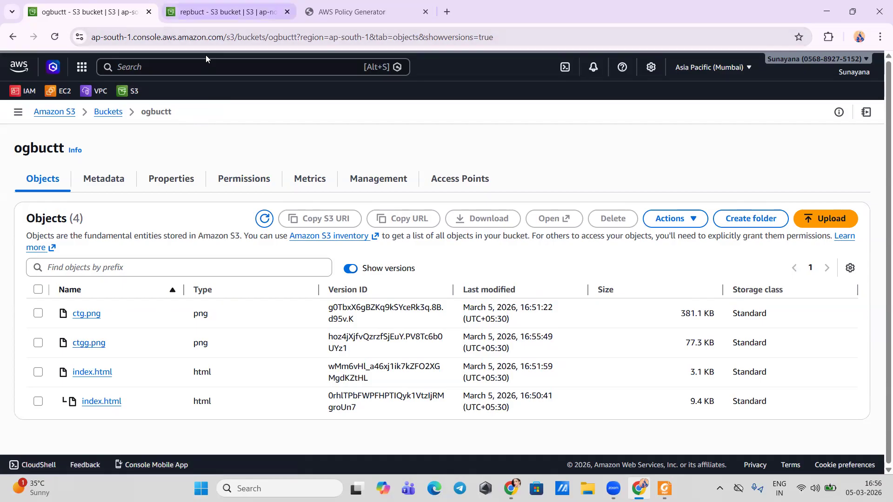
Step: Return to the repbuct bucket and refresh its objects again to check the replication of ctgg.png
left_click(207, 14)
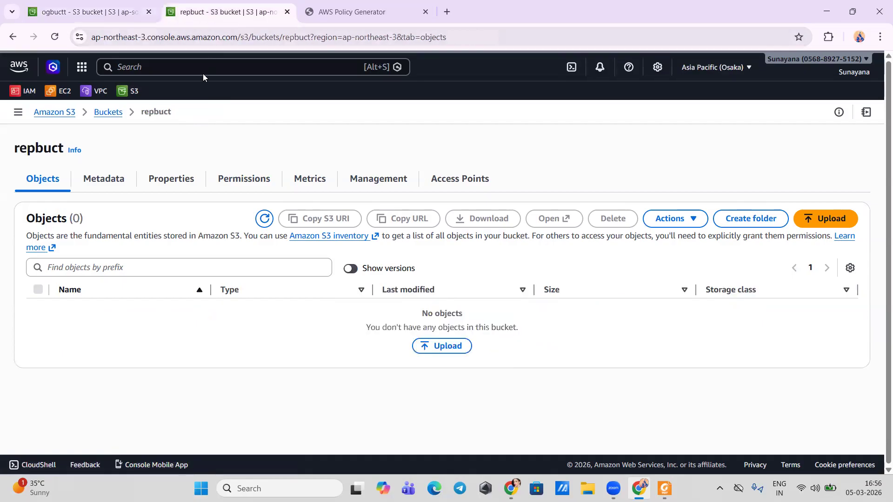
left_click(265, 219)
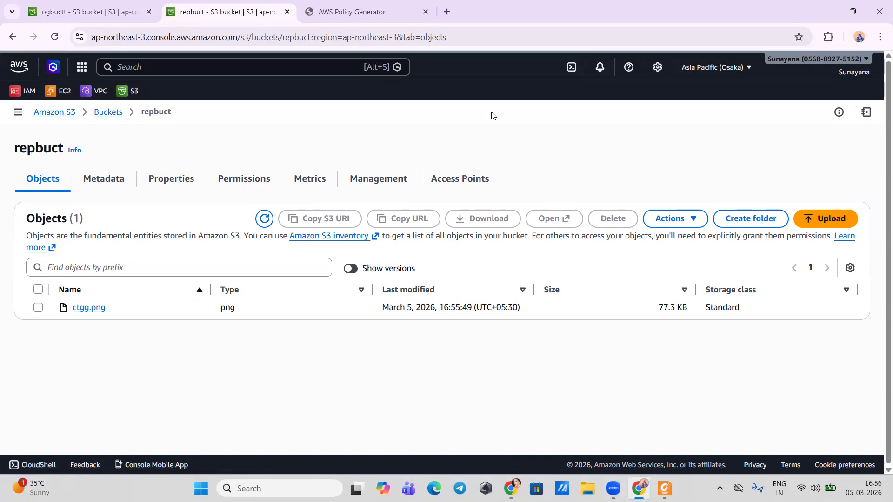
mouse_move(613, 488)
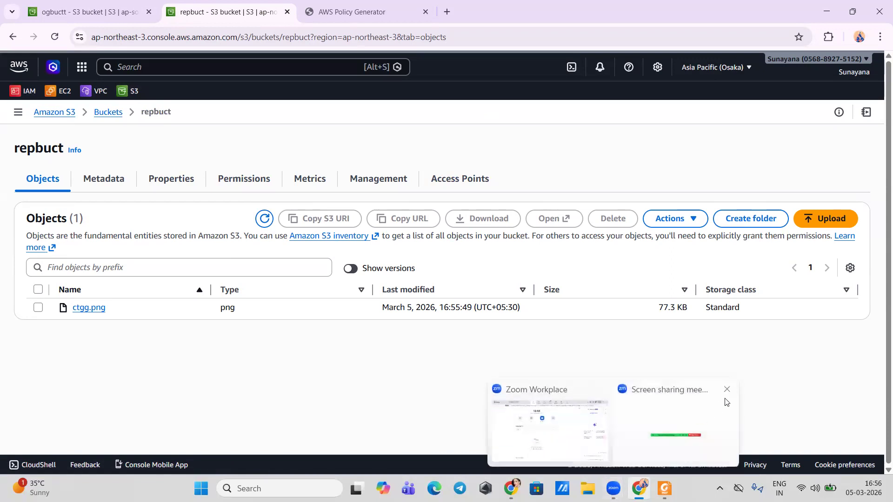